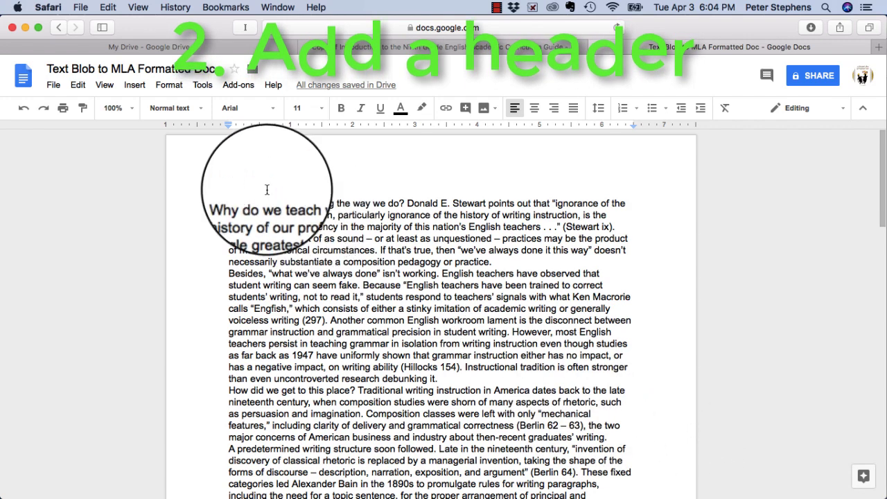
Step: Insert a header area at the top of the page
{"action": "left_click", "coordinate": [141, 85]}
{"action": "mouse_move", "coordinate": [161, 269]}
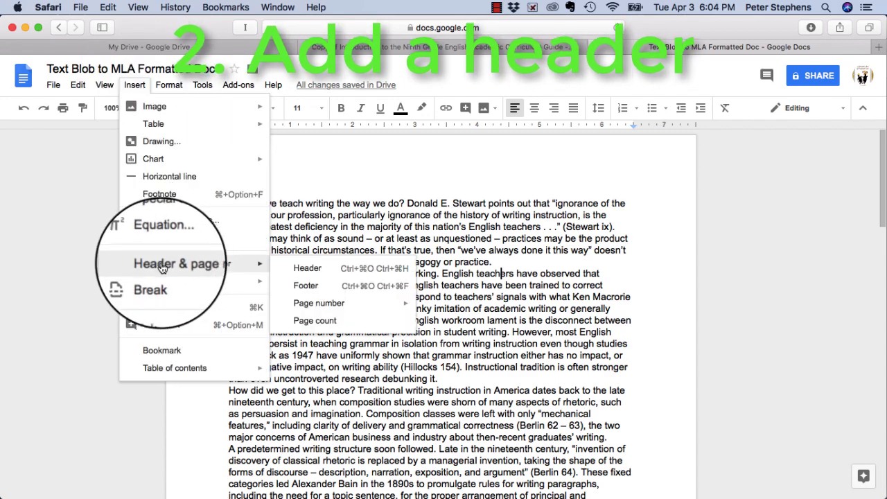
{"action": "left_click", "coordinate": [307, 274]}
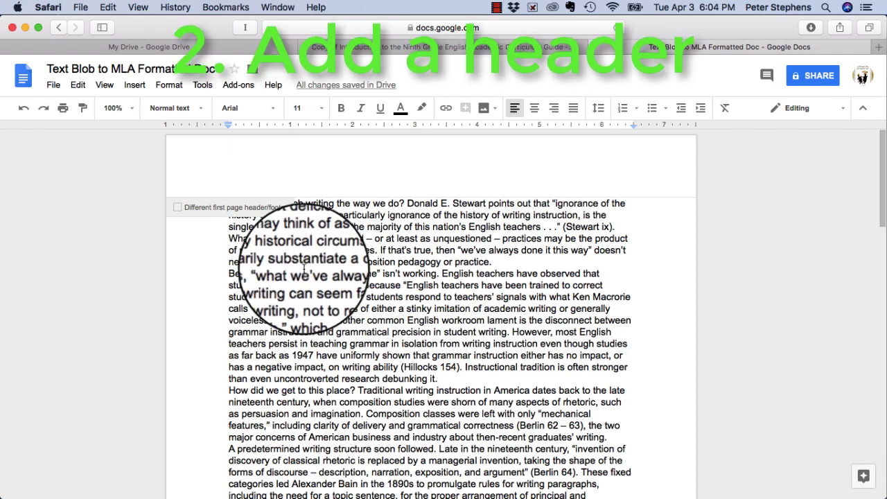
Step: Set the header text to Times New Roman, size 12
{"action": "left_click", "coordinate": [276, 112]}
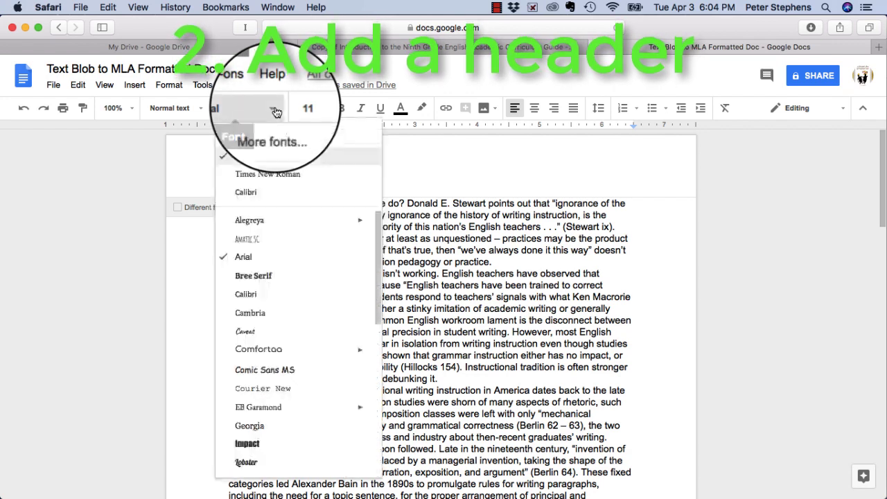
{"action": "left_click", "coordinate": [283, 179]}
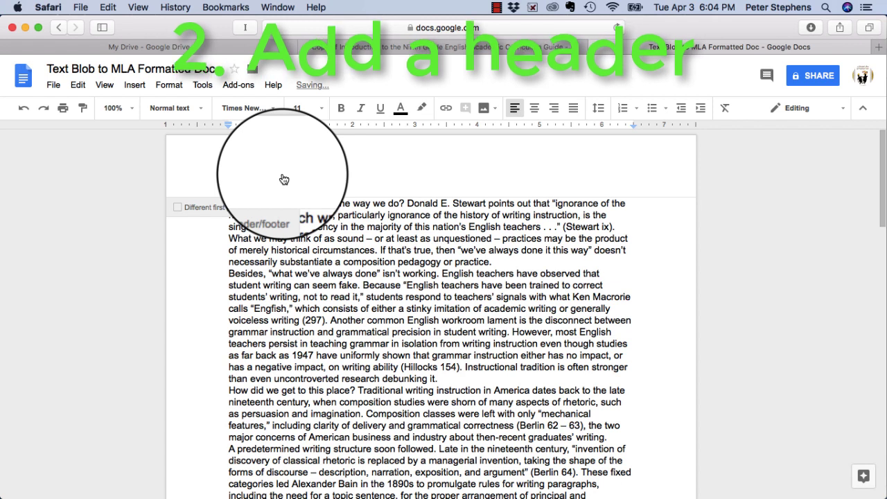
{"action": "left_click", "coordinate": [322, 109]}
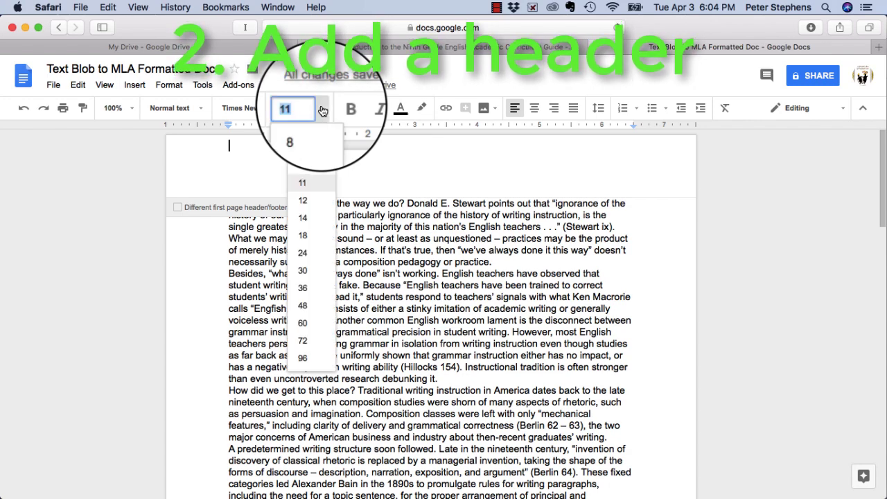
{"action": "left_click", "coordinate": [323, 205]}
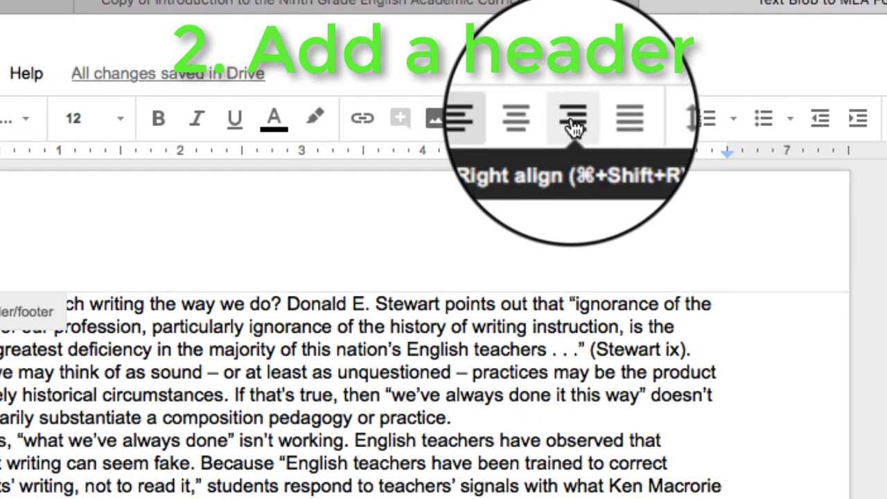
Step: Right-align the header and insert a top-right automatic page number showing 1
{"action": "left_click", "coordinate": [574, 128]}
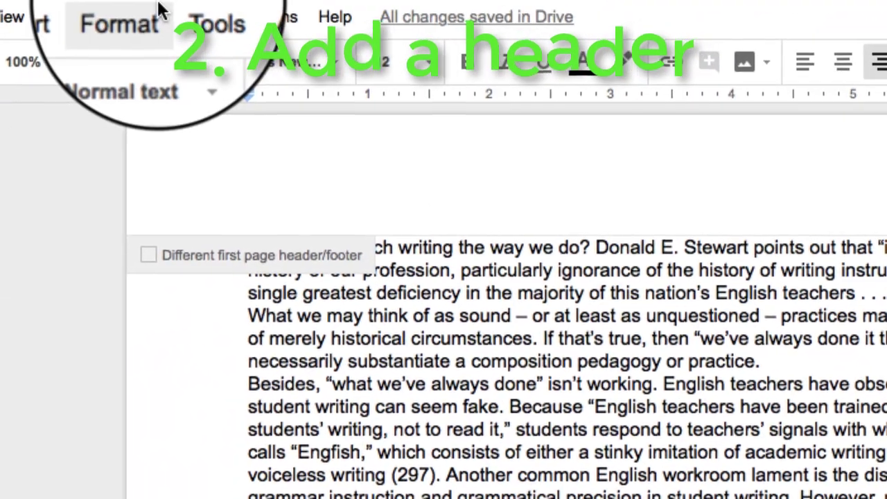
{"action": "left_click", "coordinate": [64, 16]}
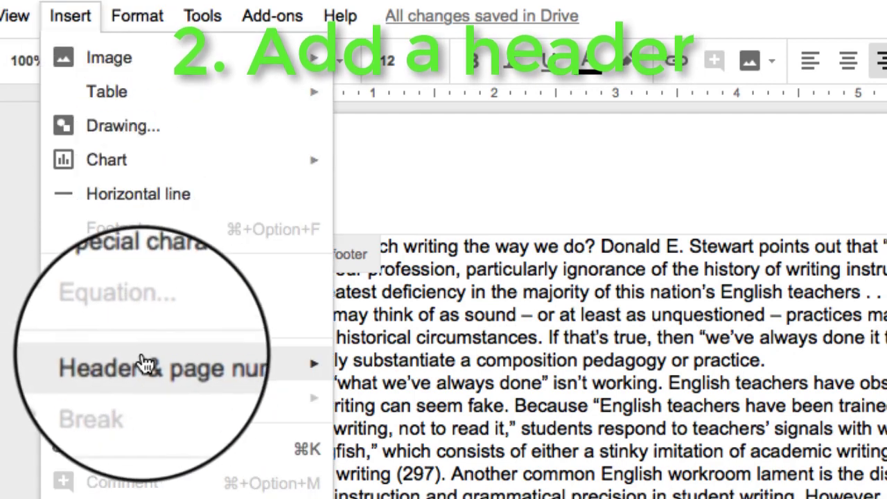
{"action": "mouse_move", "coordinate": [142, 363]}
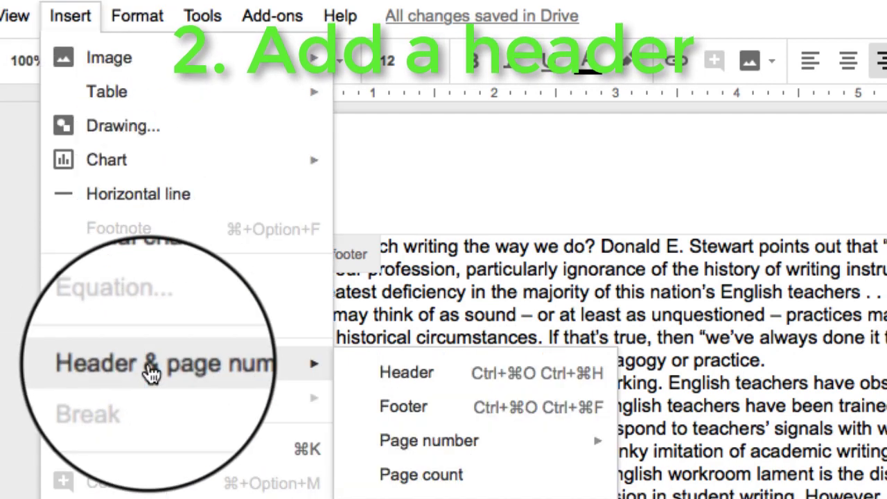
{"action": "mouse_move", "coordinate": [415, 440]}
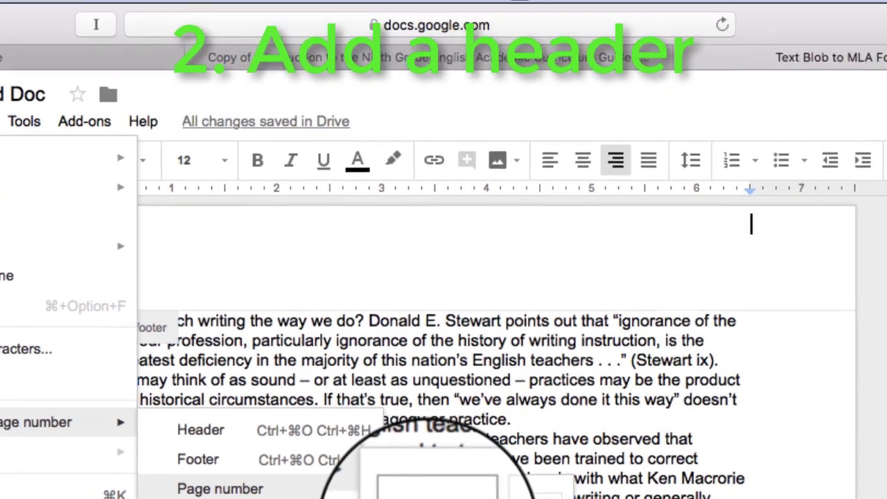
{"action": "left_click", "coordinate": [462, 498]}
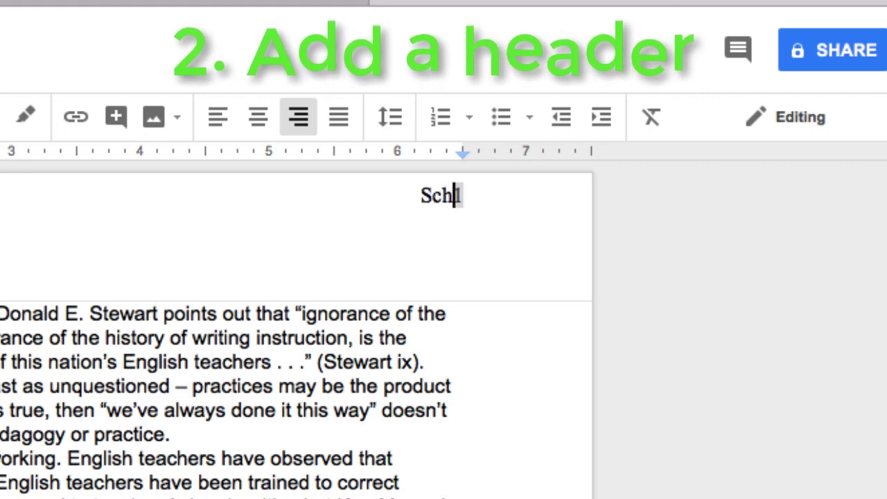
Step: Type the writer's surname before the header page number, then return to the body
{"action": "type", "text": "mo"}
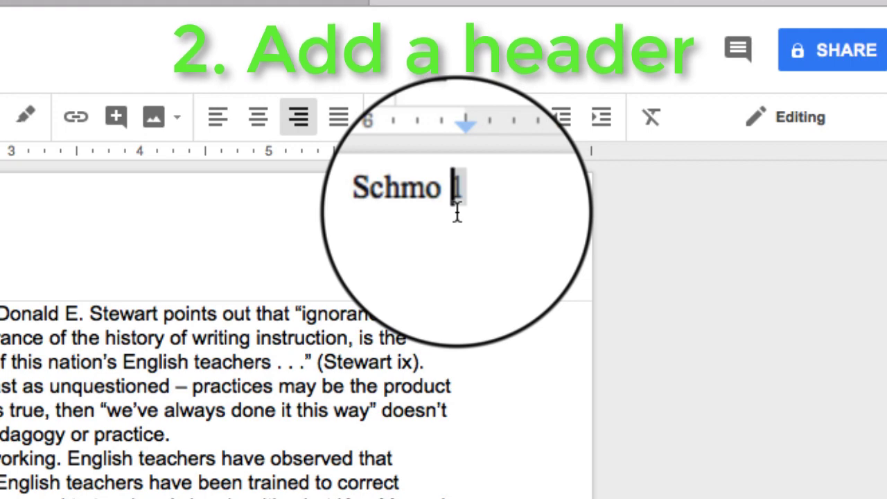
{"action": "left_click", "coordinate": [256, 395]}
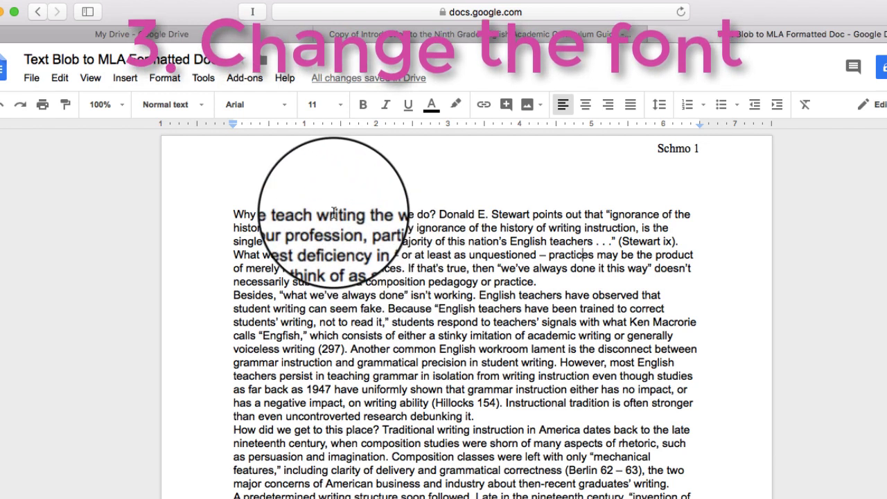
Step: Select the entire essay and apply Times New Roman 12 with double line spacing
{"action": "left_click", "coordinate": [60, 78]}
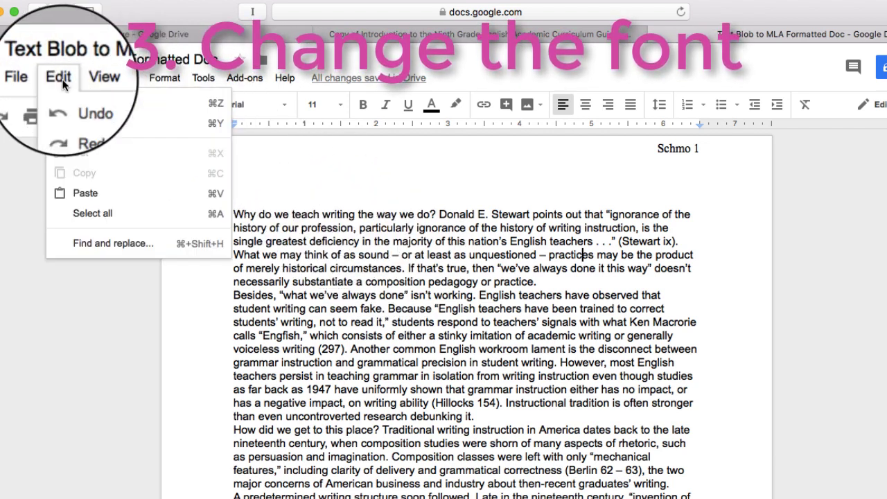
{"action": "left_click", "coordinate": [92, 213]}
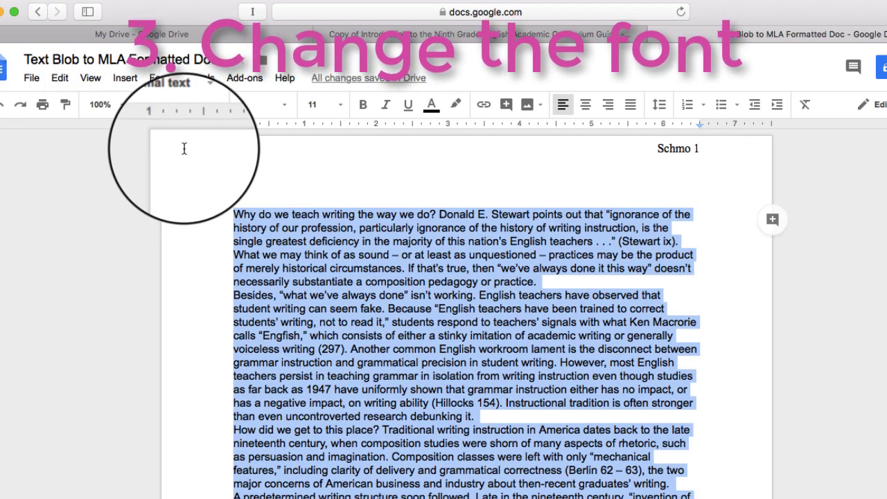
{"action": "left_click", "coordinate": [287, 108]}
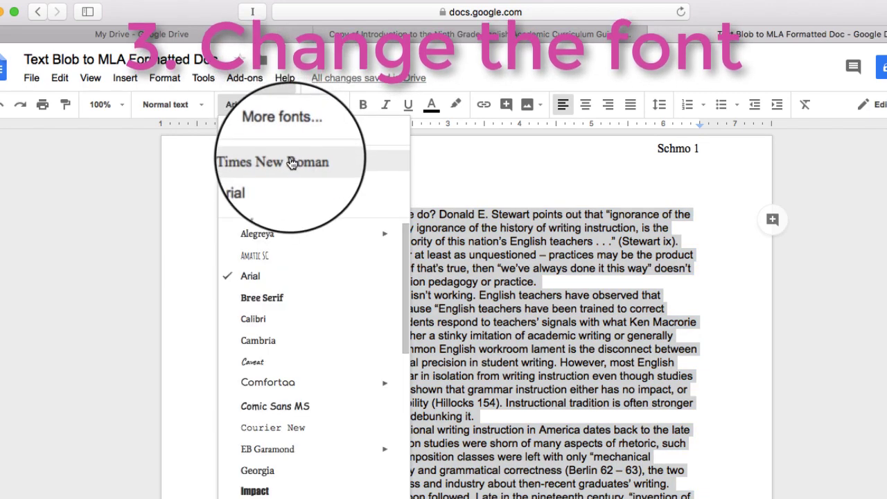
{"action": "left_click", "coordinate": [291, 162]}
{"action": "left_click", "coordinate": [317, 105]}
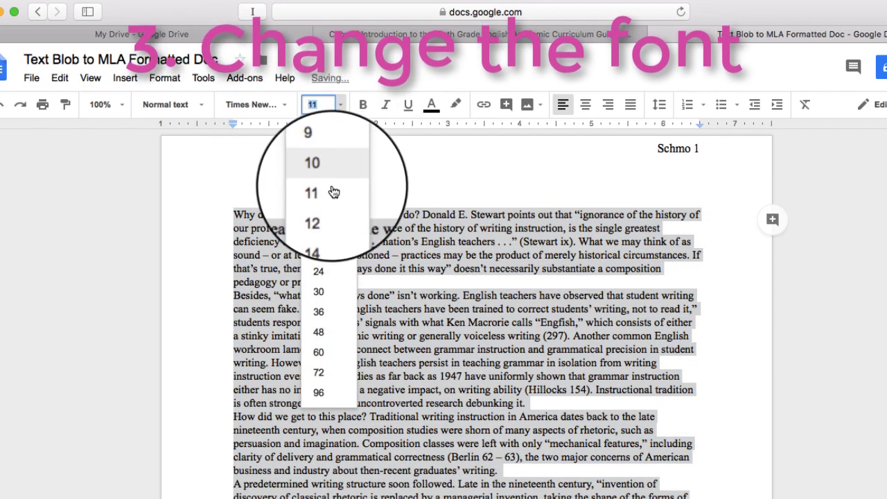
{"action": "left_click", "coordinate": [332, 211]}
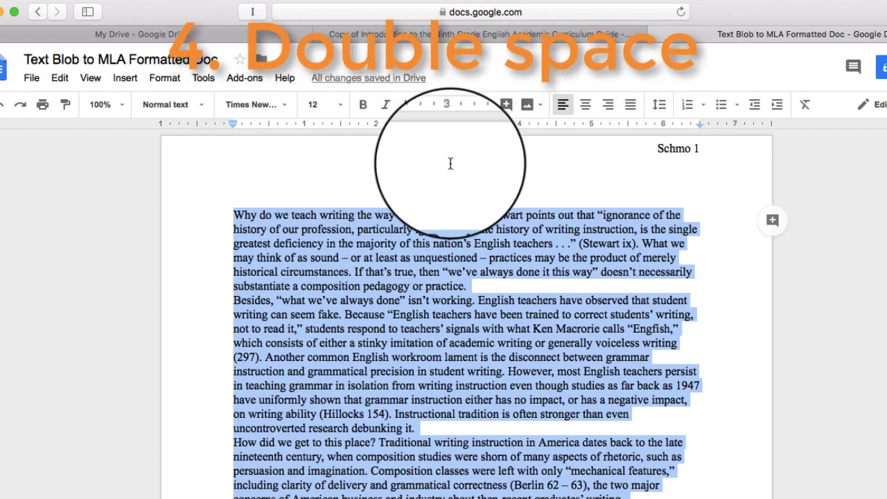
{"action": "left_click", "coordinate": [658, 106]}
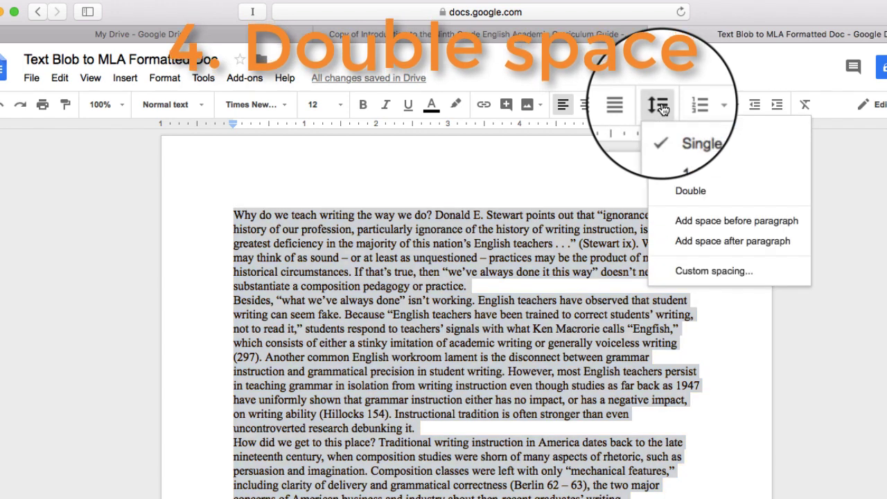
{"action": "left_click", "coordinate": [691, 196]}
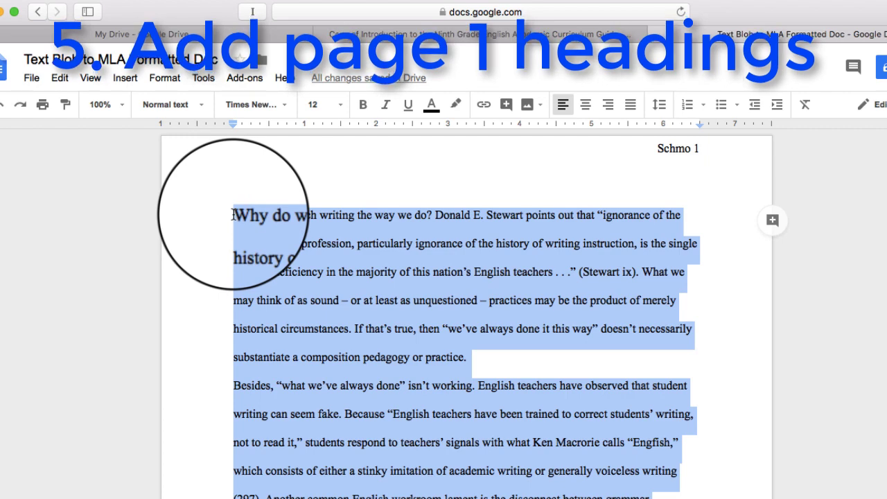
Step: Add heading lines above the essay: student's name, teacher's name, English 9, 6 April 2018
{"action": "left_click", "coordinate": [233, 215]}
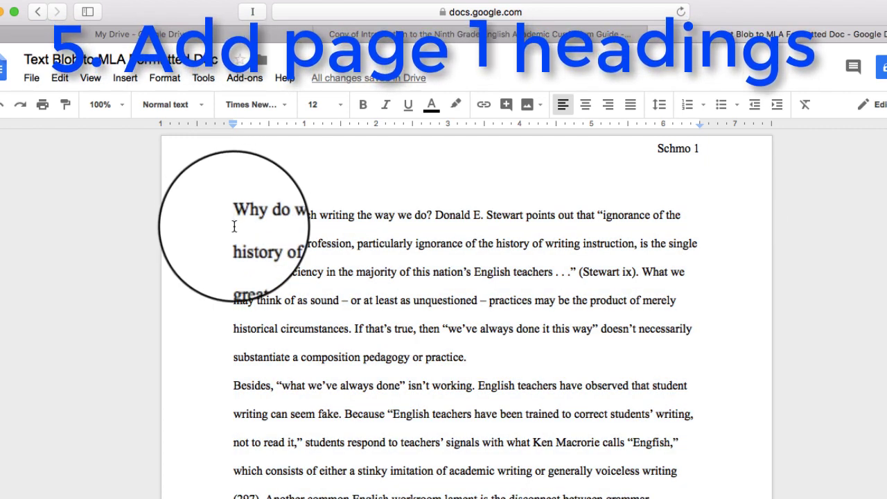
{"action": "key", "text": "Return"}
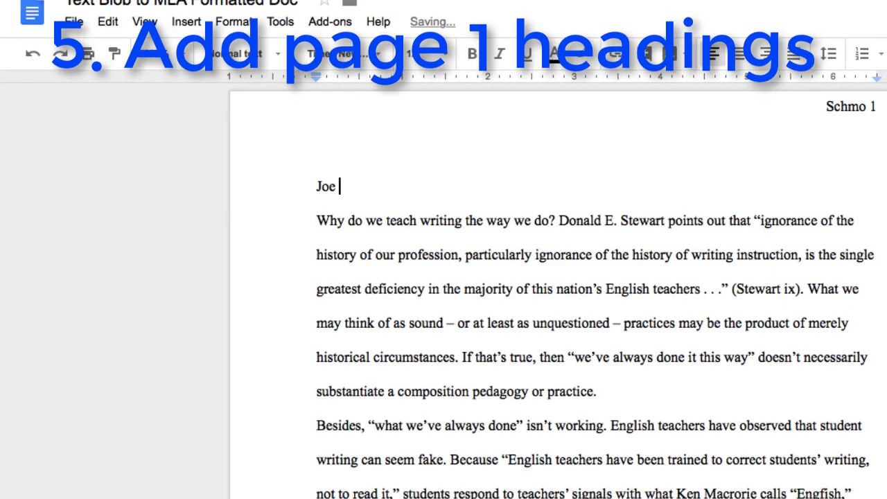
{"action": "key", "text": "Return"}
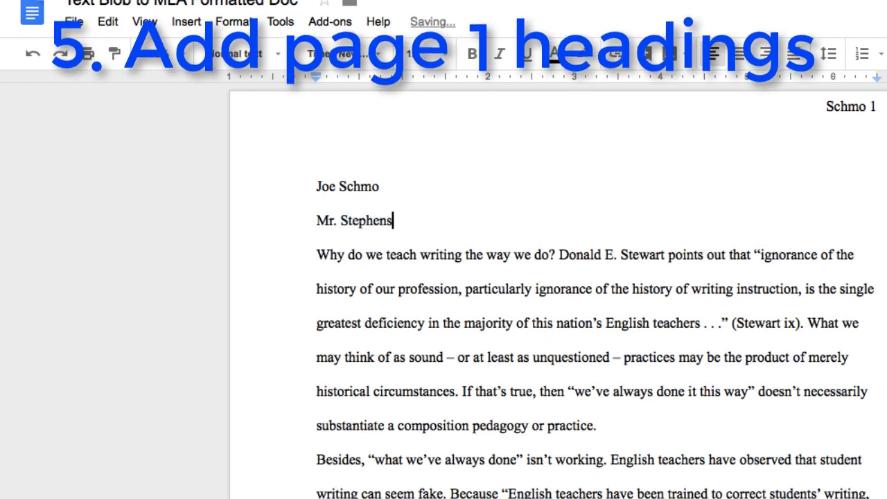
{"action": "key", "text": "Return"}
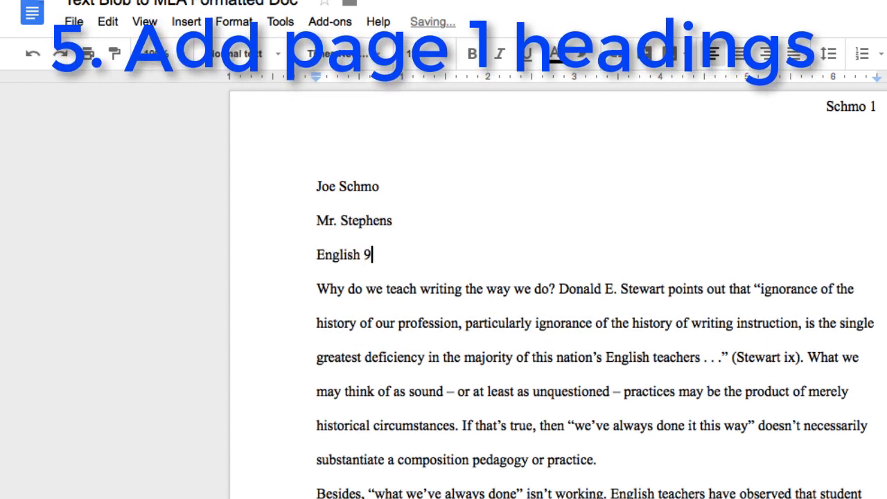
{"action": "key", "text": "Return"}
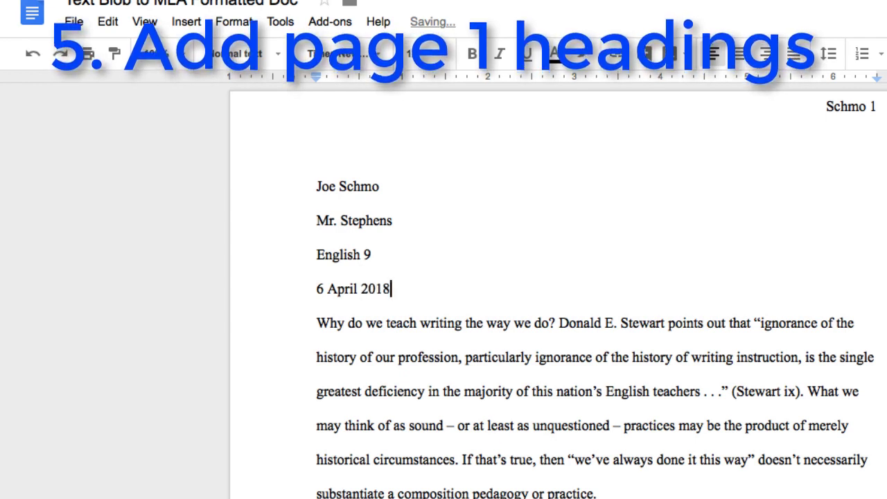
{"action": "key", "text": "Return"}
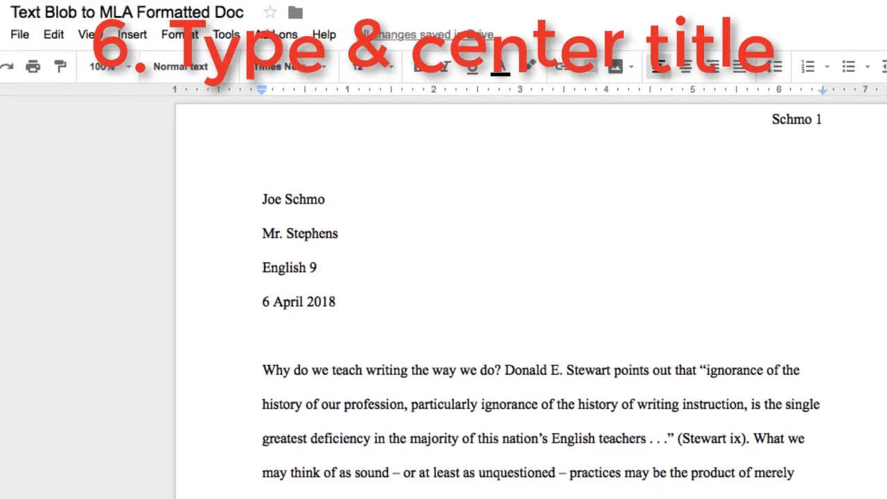
Step: Type the title 'How To Teach Writing' above the body and center it
{"action": "type", "text": "How To "}
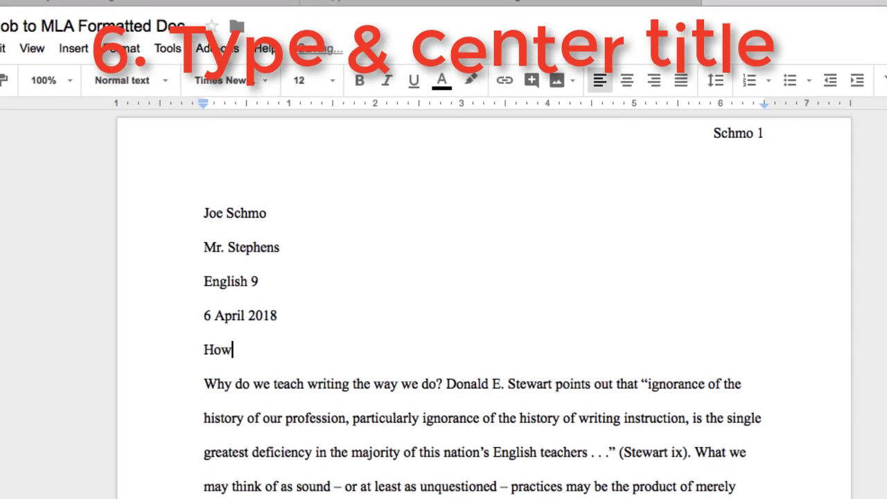
{"action": "type", "text": "TEa"}
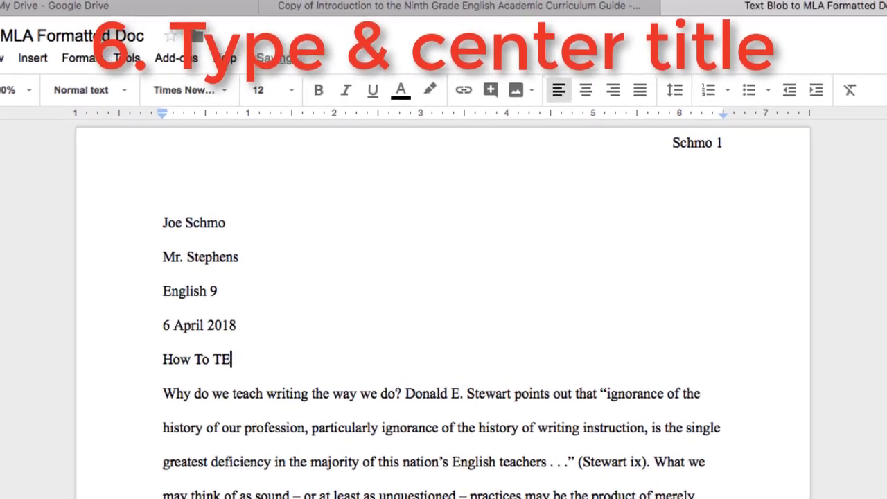
{"action": "key", "text": "BackSpace"}
{"action": "key", "text": "BackSpace"}
{"action": "type", "text": "each Wr"}
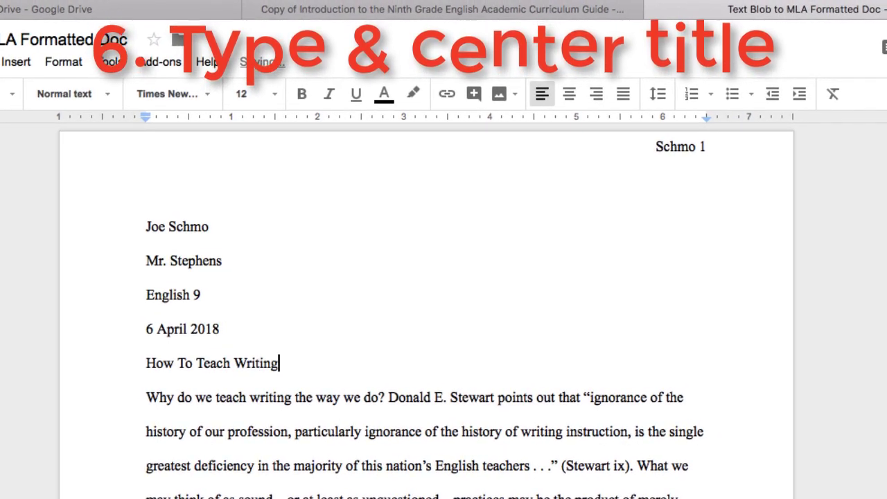
{"action": "type", "text": "iting"}
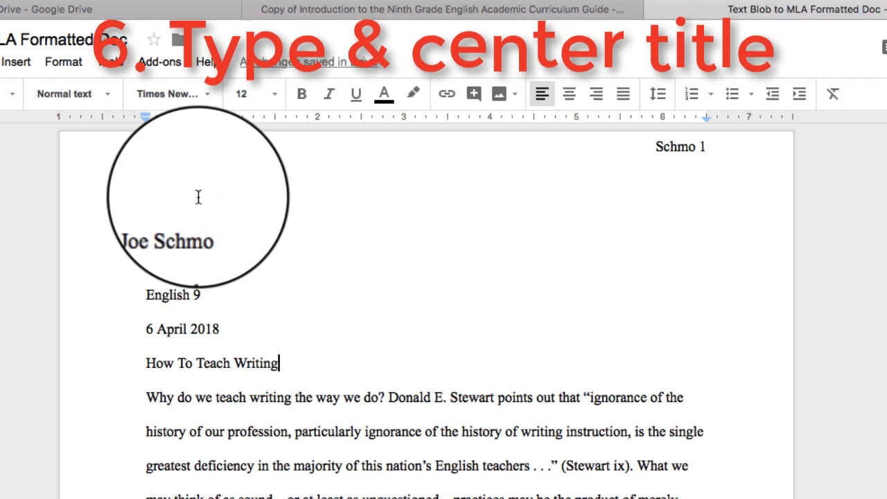
{"action": "left_click", "coordinate": [569, 101]}
{"action": "scroll", "coordinate": [492, 438], "scroll_direction": "down", "scroll_amount": 5}
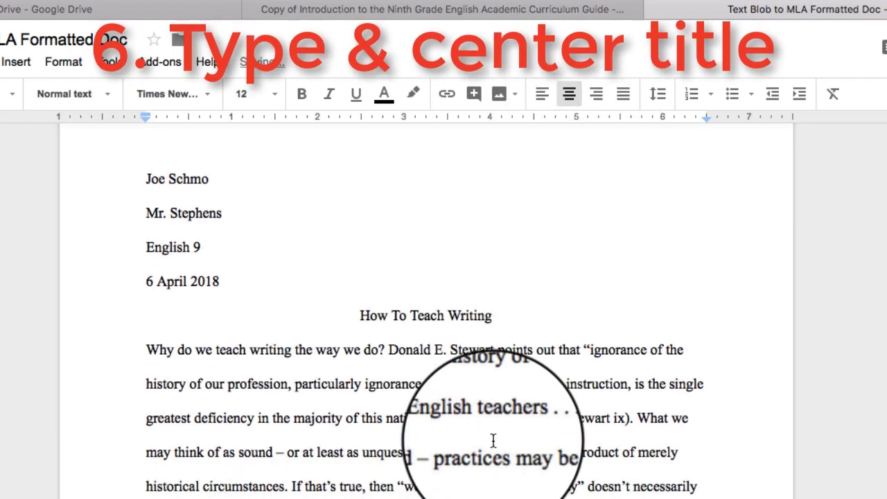
{"action": "scroll", "coordinate": [493, 441], "scroll_direction": "up", "scroll_amount": 3}
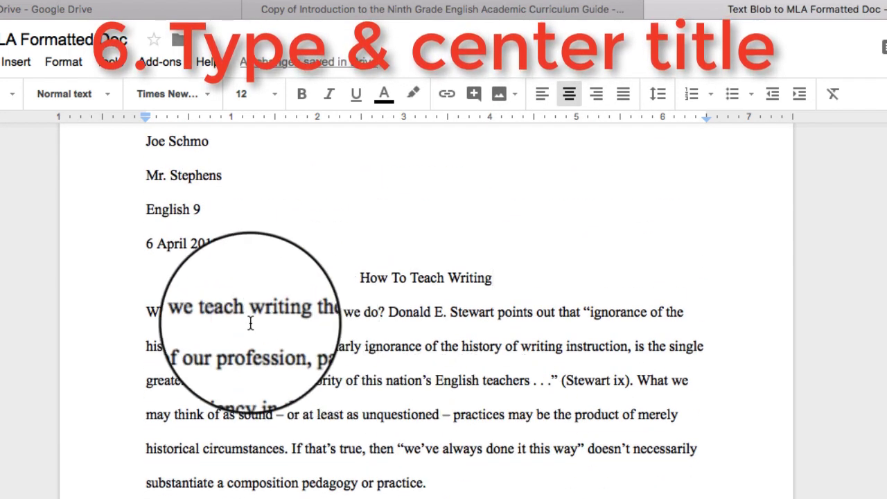
{"action": "left_click", "coordinate": [149, 314]}
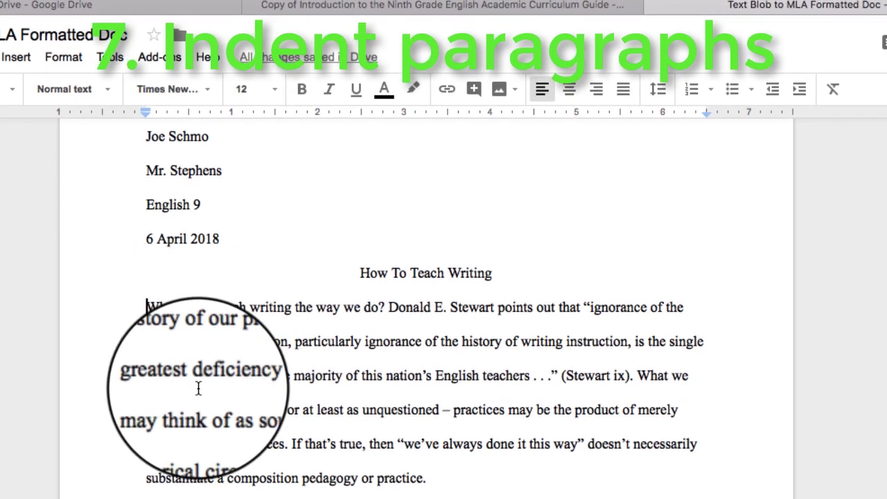
Step: Indent the first lines of the opening, 'Besides' and 'To the extent' paragraphs
{"action": "key", "text": "Tab"}
{"action": "scroll", "coordinate": [198, 380], "scroll_direction": "down", "scroll_amount": 5}
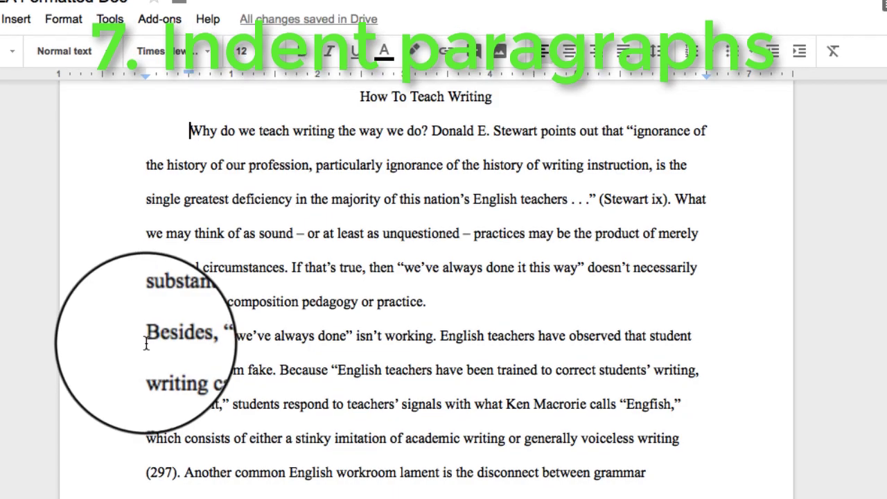
{"action": "left_click", "coordinate": [146, 337]}
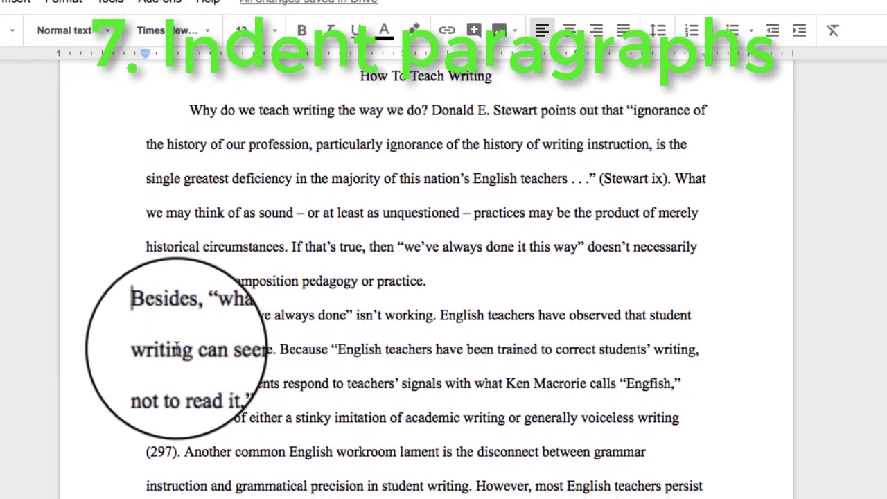
{"action": "key", "text": "Tab"}
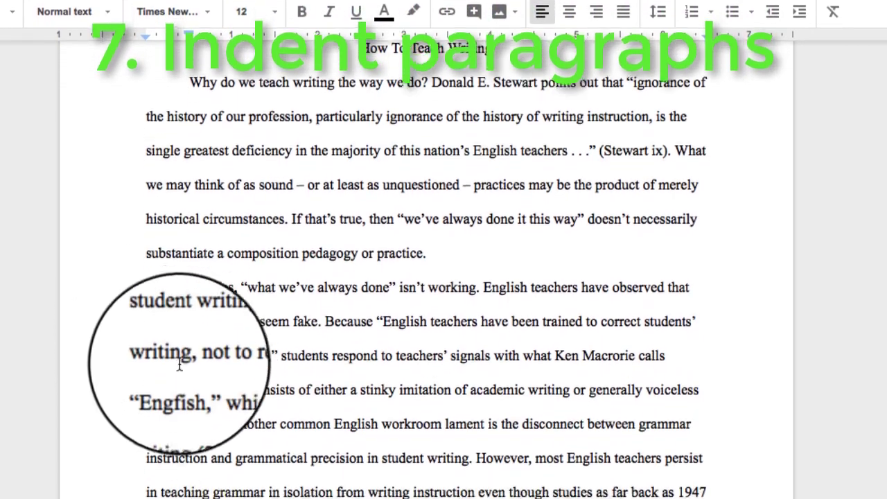
{"action": "scroll", "coordinate": [178, 365], "scroll_direction": "down", "scroll_amount": 6}
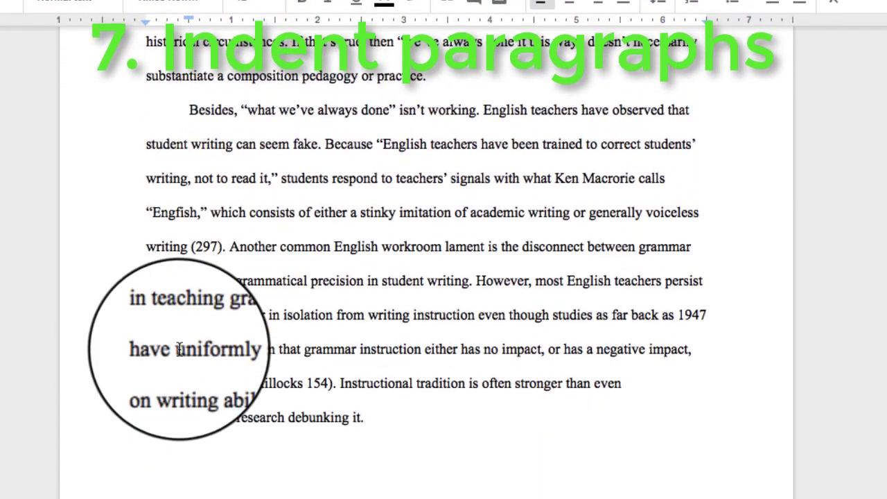
{"action": "scroll", "coordinate": [178, 338], "scroll_direction": "down", "scroll_amount": 12}
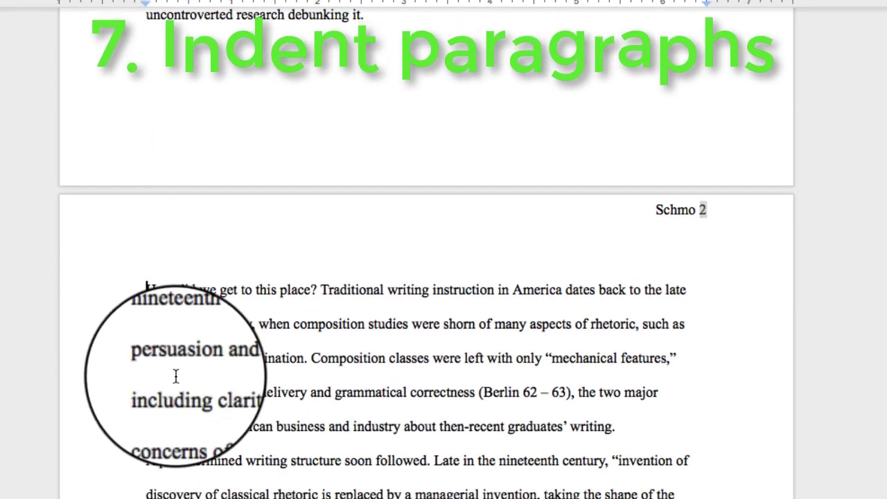
{"action": "scroll", "coordinate": [426, 332], "scroll_direction": "down", "scroll_amount": 3}
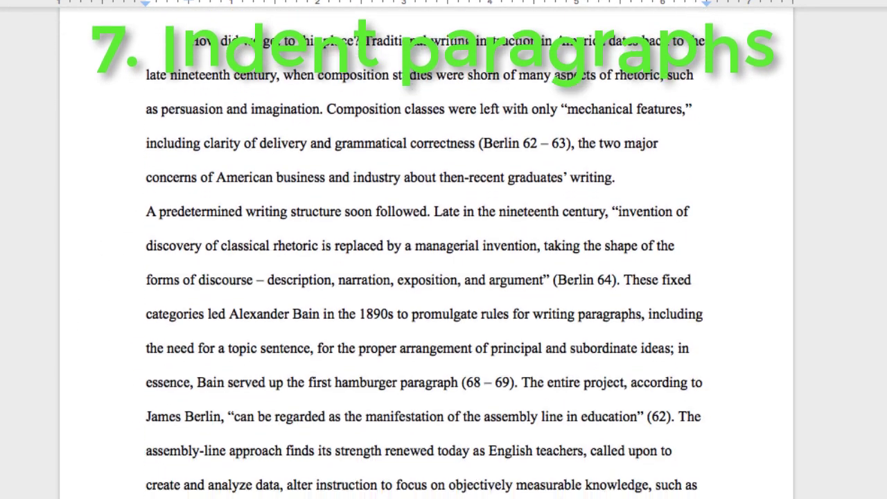
{"action": "scroll", "coordinate": [191, 40], "scroll_direction": "down", "scroll_amount": 1}
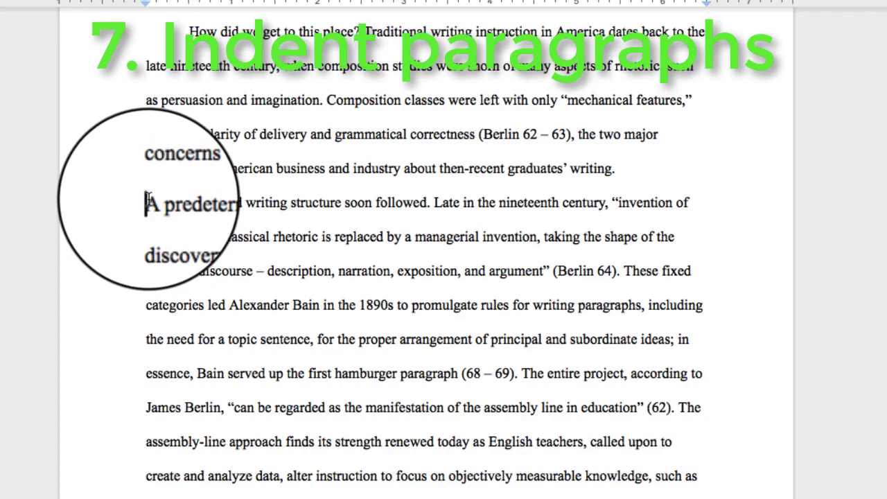
{"action": "scroll", "coordinate": [175, 353], "scroll_direction": "down", "scroll_amount": 5}
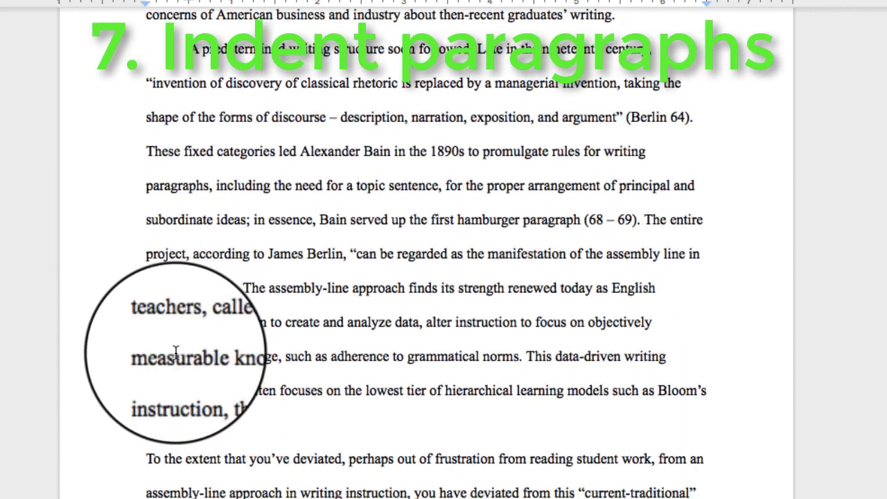
{"action": "key", "text": "Tab"}
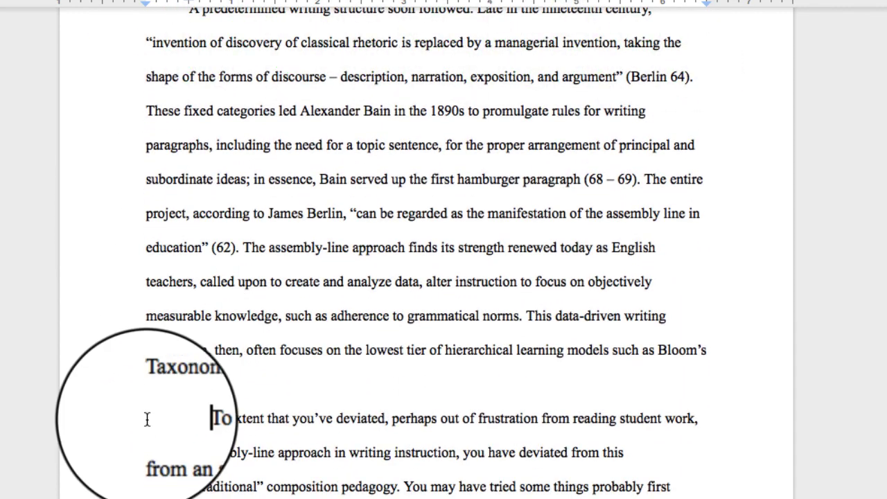
{"action": "scroll", "coordinate": [147, 416], "scroll_direction": "down", "scroll_amount": 15}
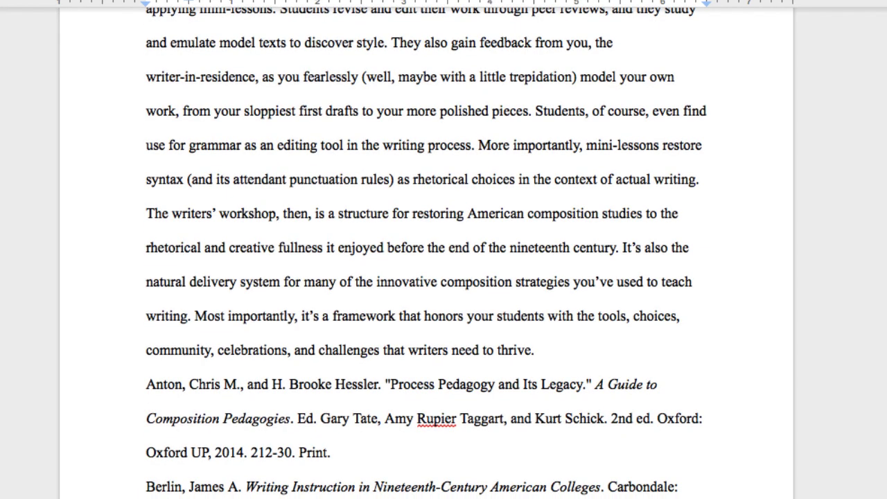
{"action": "scroll", "coordinate": [185, 323], "scroll_direction": "down", "scroll_amount": 4}
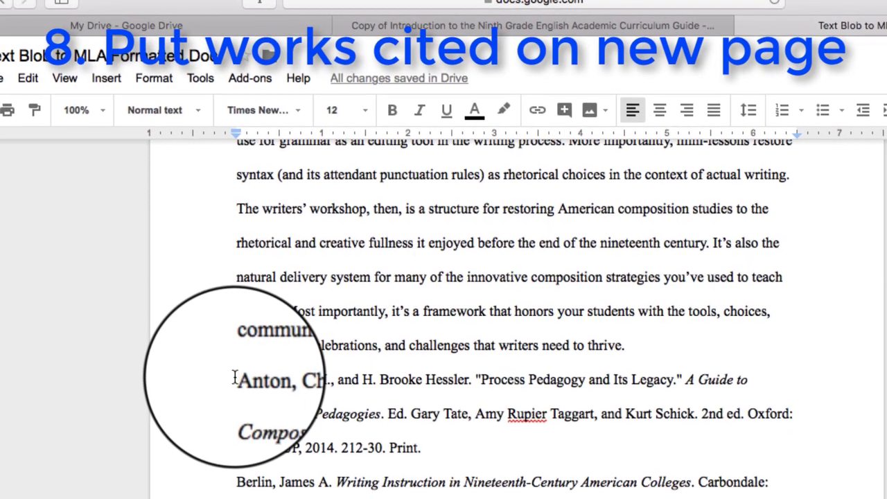
Step: Insert a page break before the first citation so citations begin on page 5
{"action": "left_click", "coordinate": [234, 378]}
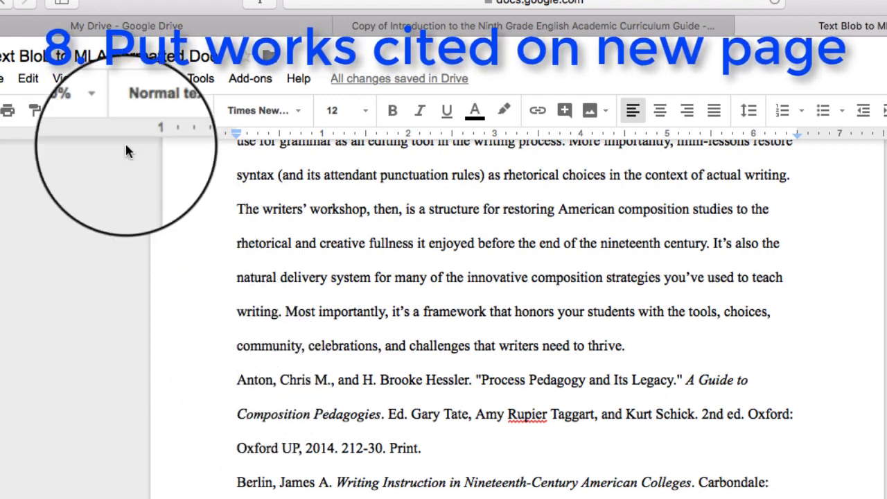
{"action": "left_click", "coordinate": [106, 79]}
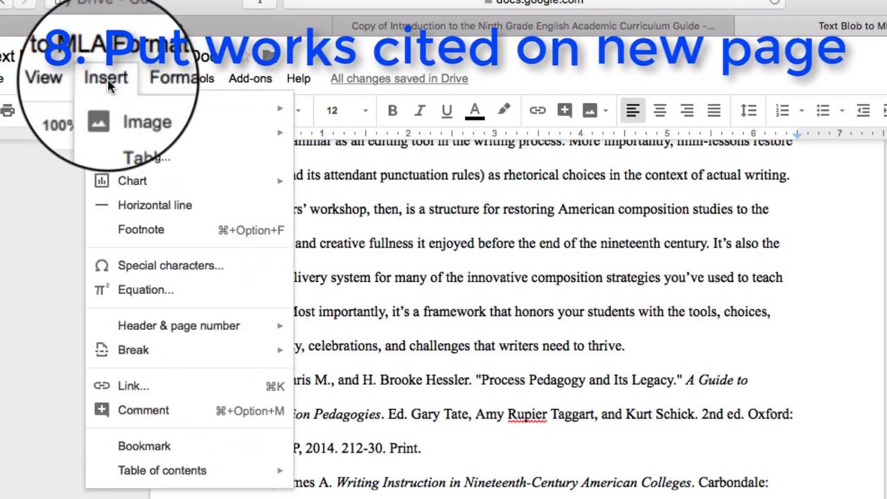
{"action": "mouse_move", "coordinate": [147, 332]}
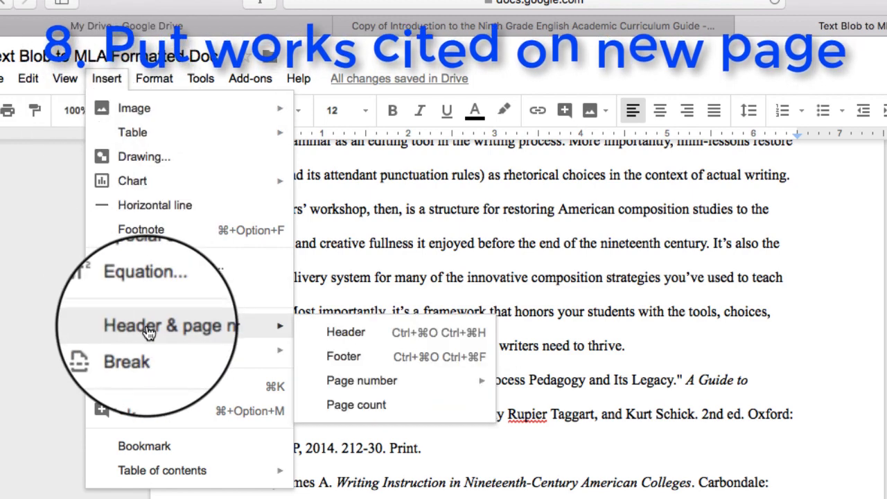
{"action": "mouse_move", "coordinate": [154, 350]}
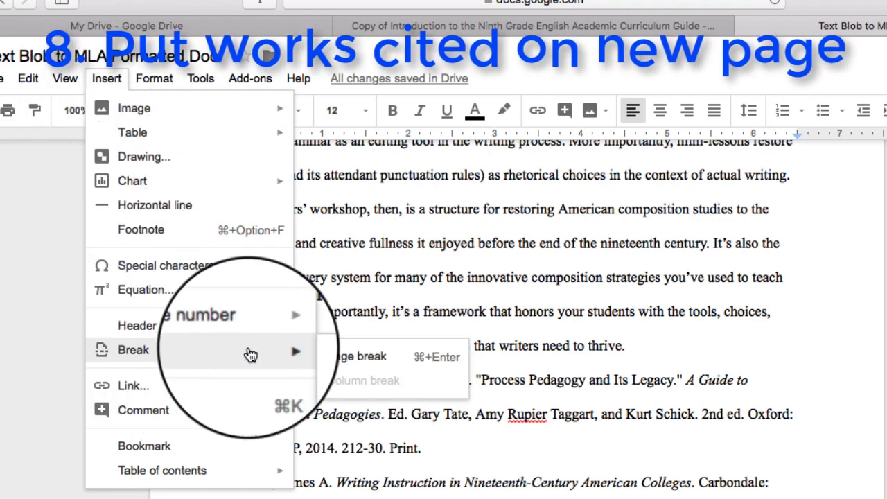
{"action": "left_click", "coordinate": [341, 357]}
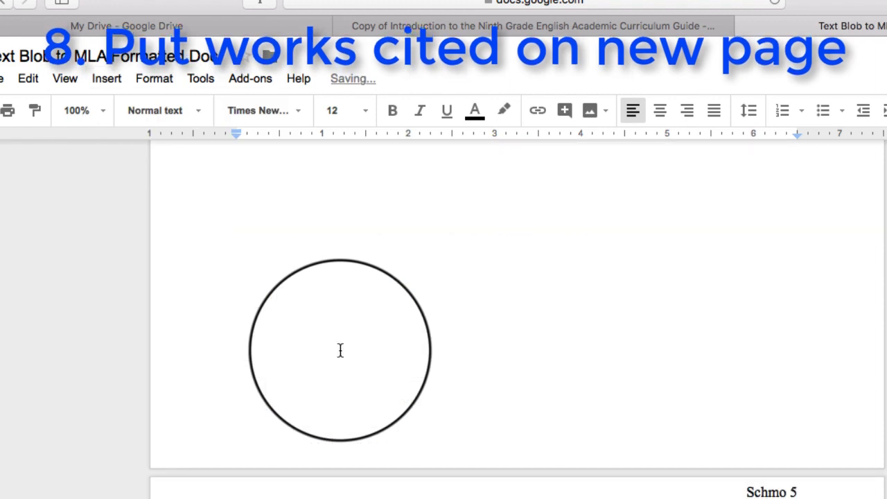
{"action": "scroll", "coordinate": [340, 350], "scroll_direction": "down", "scroll_amount": 1}
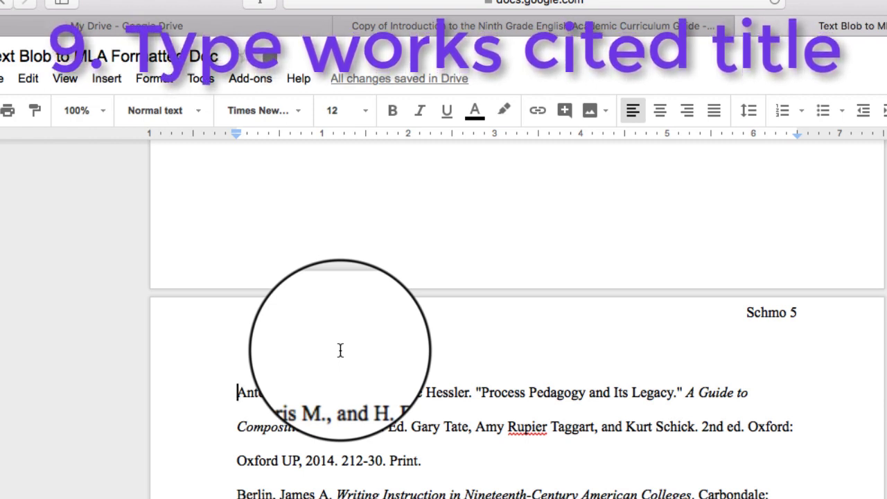
Step: Add a centered 'Works Cited' heading above the first citation
{"action": "key", "text": "Return"}
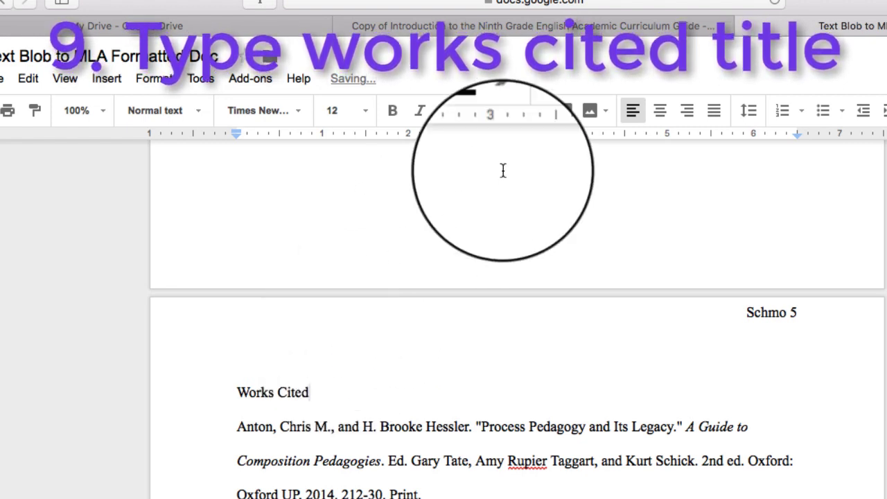
{"action": "left_click", "coordinate": [660, 115]}
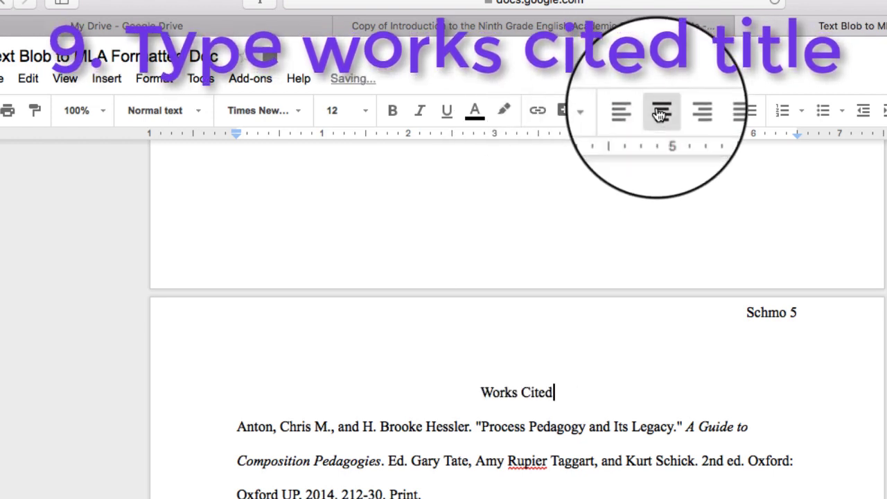
{"action": "scroll", "coordinate": [584, 323], "scroll_direction": "down", "scroll_amount": 5}
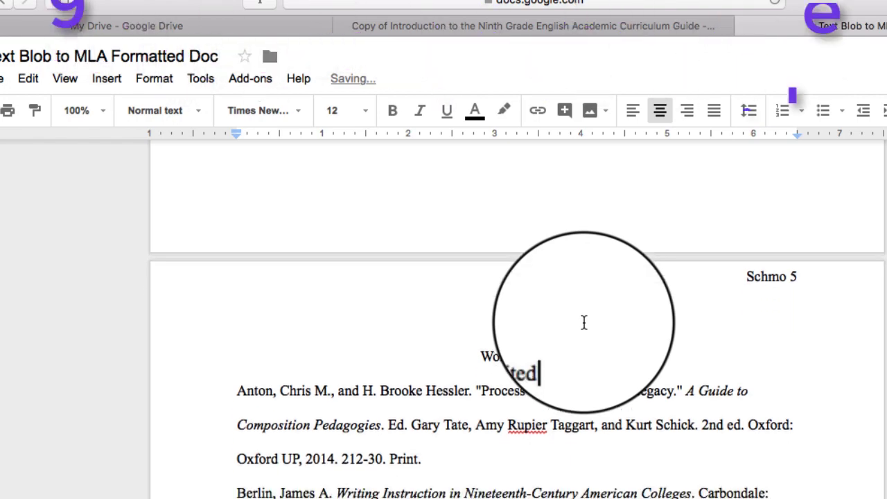
{"action": "scroll", "coordinate": [584, 323], "scroll_direction": "down", "scroll_amount": 7}
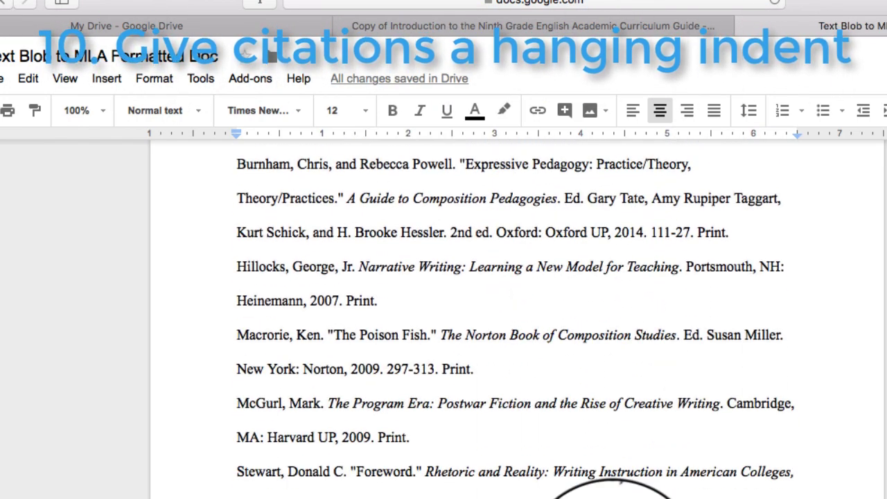
Step: Select all citation entries, from the last entry up to the Anton entry
{"action": "scroll", "coordinate": [624, 485], "scroll_direction": "up", "scroll_amount": 9}
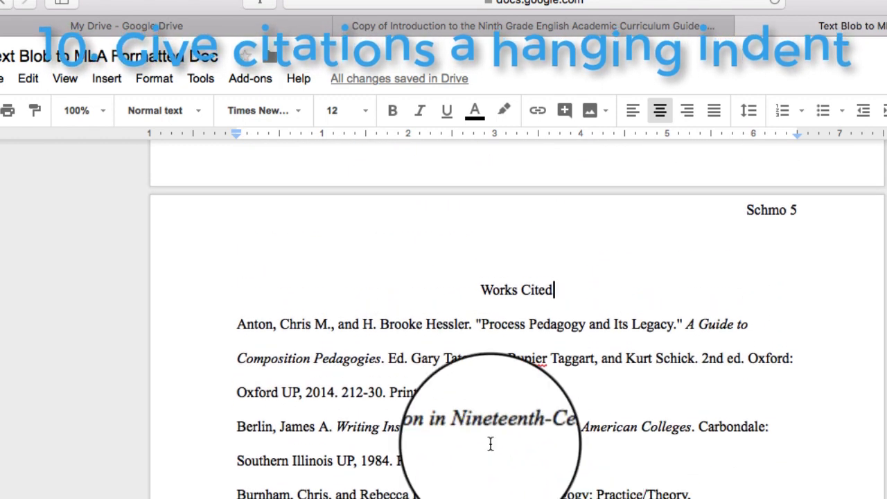
{"action": "scroll", "coordinate": [408, 345], "scroll_direction": "down", "scroll_amount": 1}
{"action": "scroll", "coordinate": [408, 344], "scroll_direction": "down", "scroll_amount": 9}
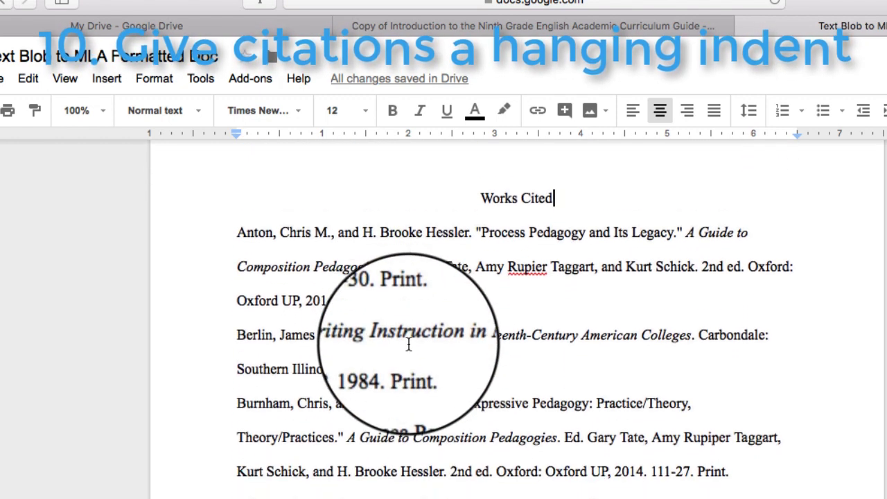
{"action": "scroll", "coordinate": [408, 344], "scroll_direction": "down", "scroll_amount": 1}
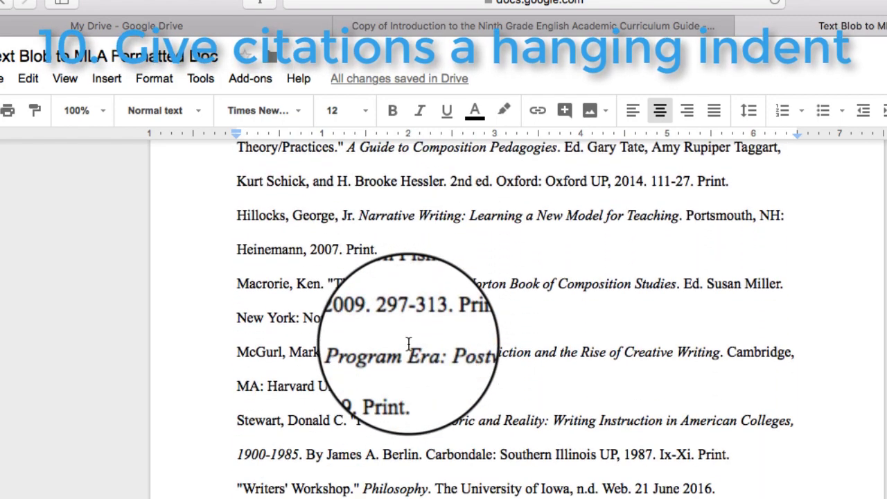
{"action": "scroll", "coordinate": [460, 487], "scroll_direction": "up", "scroll_amount": 1}
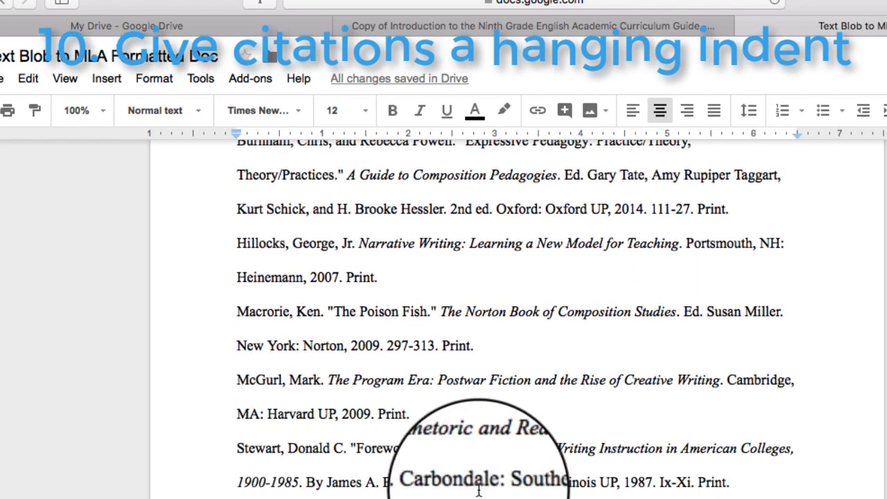
{"action": "left_click_drag", "start_coordinate": [666, 498], "coordinate": [240, 296]}
{"action": "scroll", "coordinate": [316, 322], "scroll_direction": "up", "scroll_amount": 3}
{"action": "scroll", "coordinate": [315, 323], "scroll_direction": "up", "scroll_amount": 5}
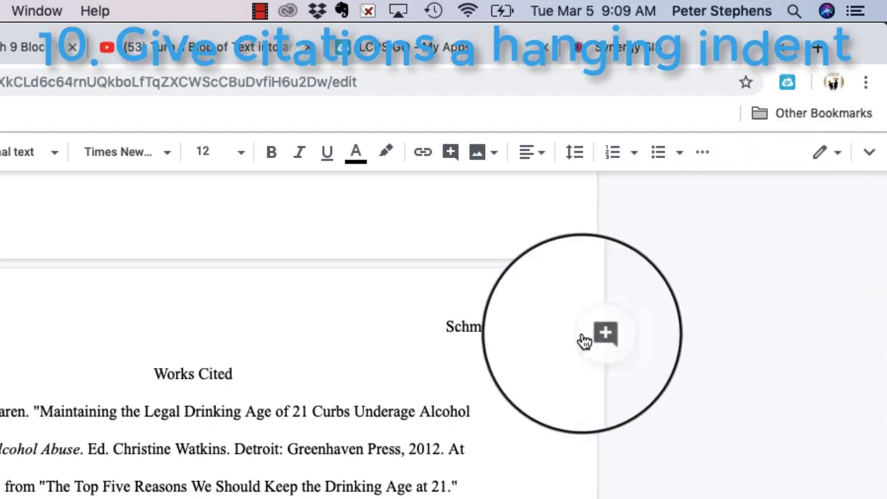
Step: Restore the hidden menus and title of the Model Research Paper and display the ruler
{"action": "scroll", "coordinate": [451, 405], "scroll_direction": "down", "scroll_amount": 4}
{"action": "scroll", "coordinate": [452, 406], "scroll_direction": "down", "scroll_amount": 1}
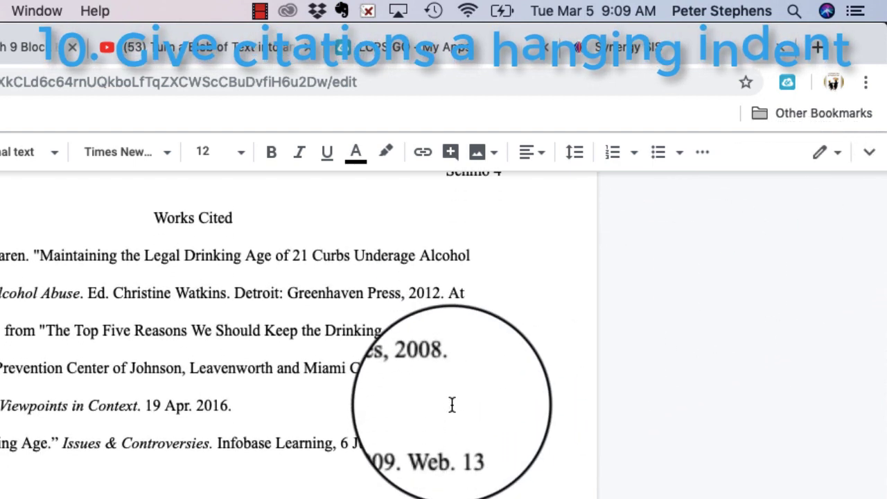
{"action": "scroll", "coordinate": [452, 405], "scroll_direction": "up", "scroll_amount": 1}
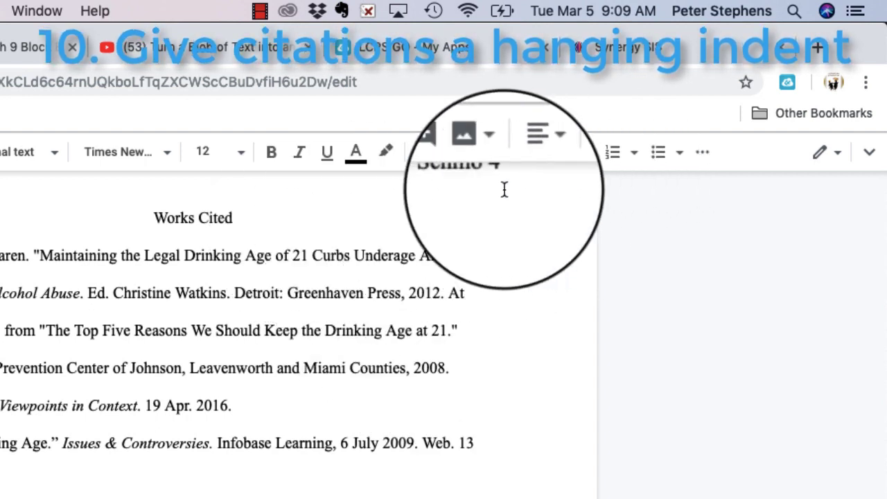
{"action": "left_click", "coordinate": [871, 158]}
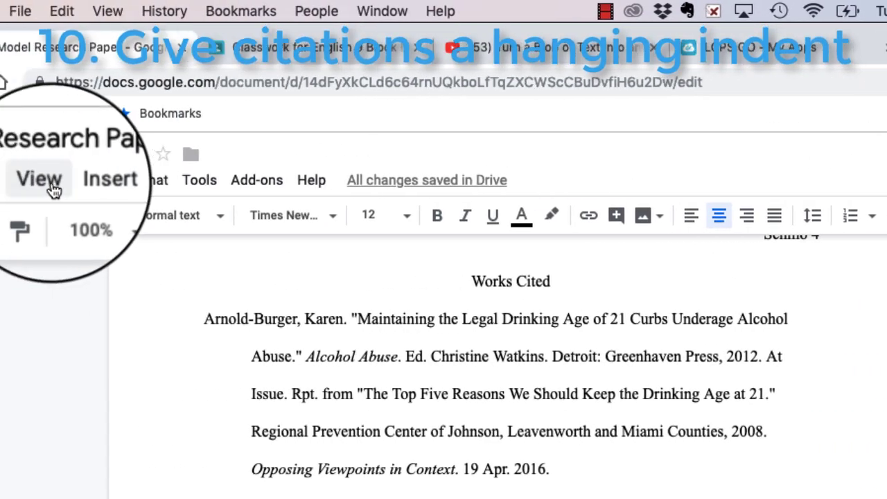
{"action": "left_click", "coordinate": [108, 185]}
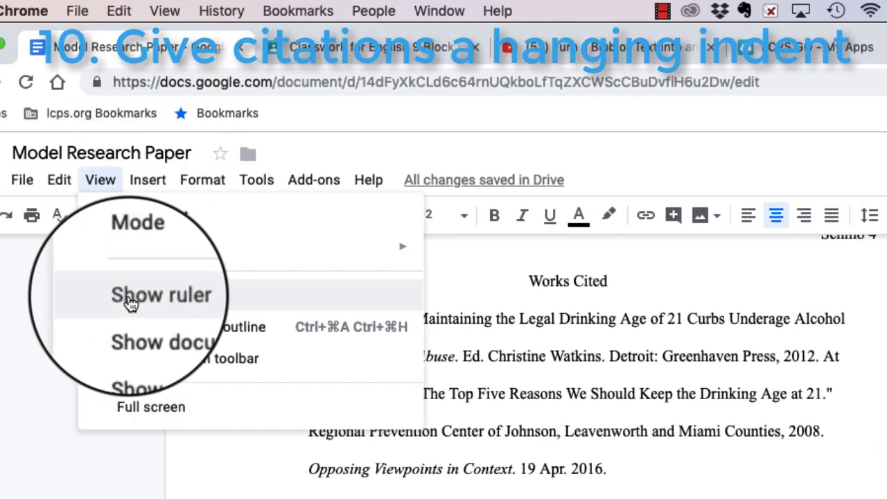
{"action": "left_click", "coordinate": [130, 296]}
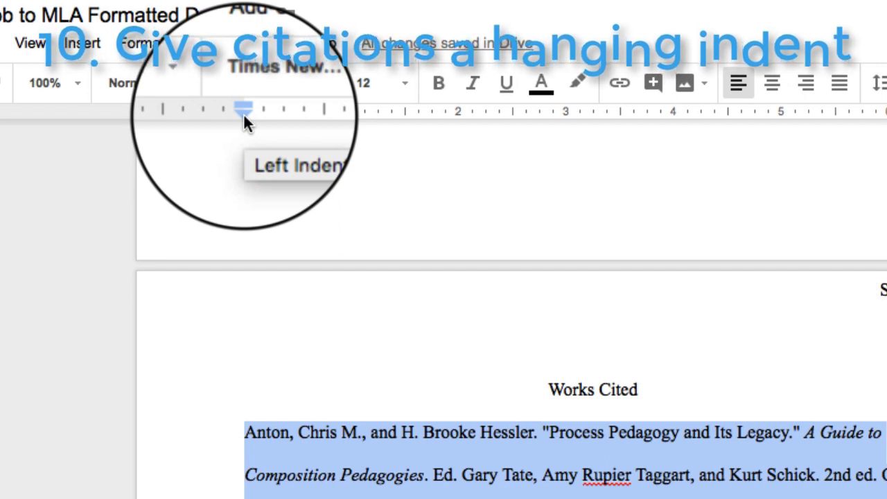
Step: Move the citations' left indent to 0.5" and return the first-line indent to 0 for hanging indents
{"action": "left_click_drag", "start_coordinate": [244, 117], "coordinate": [297, 115]}
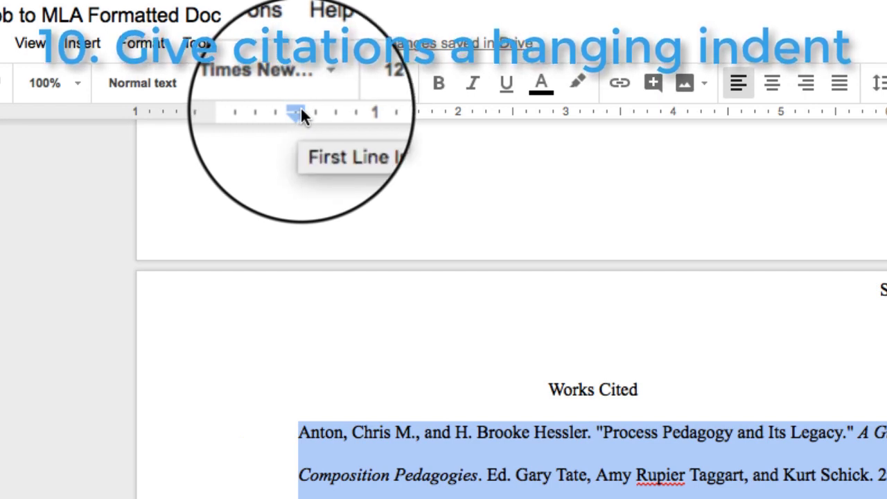
{"action": "left_click_drag", "start_coordinate": [301, 108], "coordinate": [249, 107]}
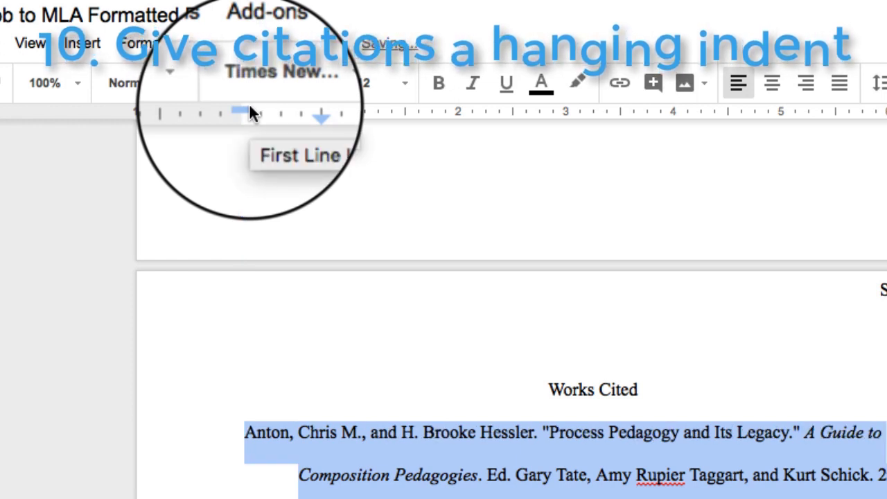
{"action": "left_click", "coordinate": [338, 412]}
{"action": "scroll", "coordinate": [339, 412], "scroll_direction": "down", "scroll_amount": 5}
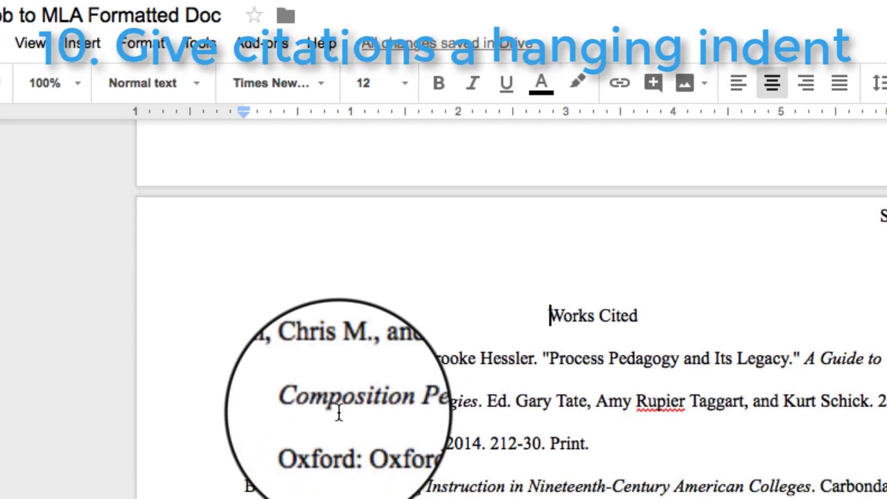
{"action": "scroll", "coordinate": [339, 412], "scroll_direction": "down", "scroll_amount": 1}
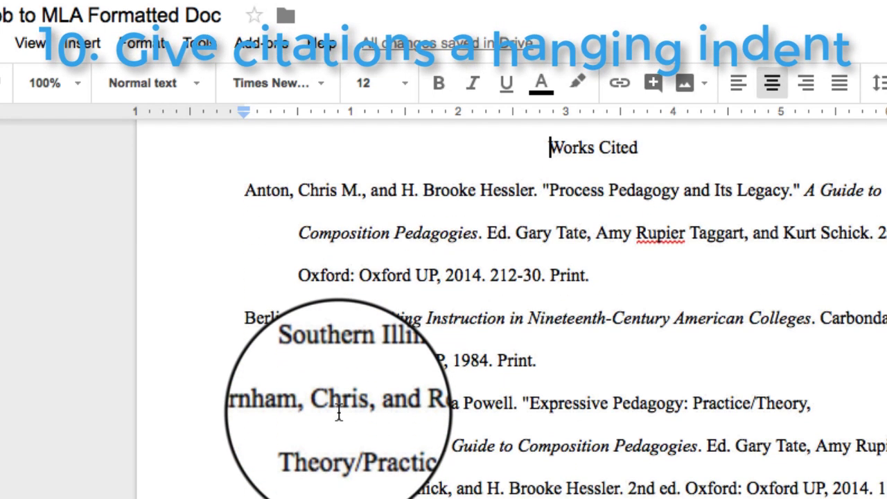
{"action": "scroll", "coordinate": [339, 412], "scroll_direction": "down", "scroll_amount": 5}
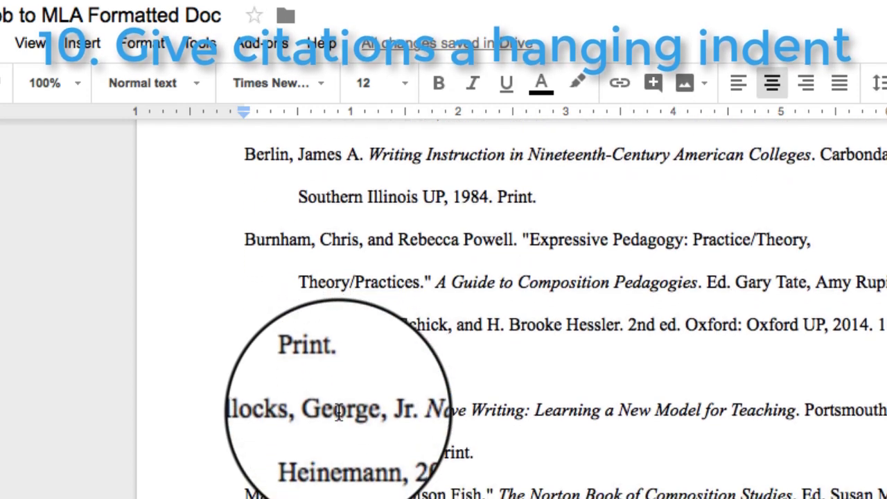
{"action": "scroll", "coordinate": [339, 412], "scroll_direction": "down", "scroll_amount": 4}
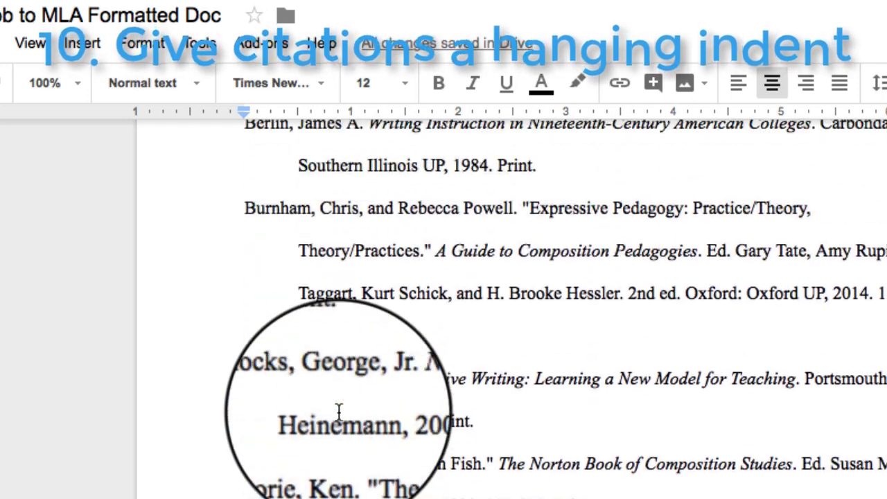
{"action": "scroll", "coordinate": [339, 413], "scroll_direction": "up", "scroll_amount": 7}
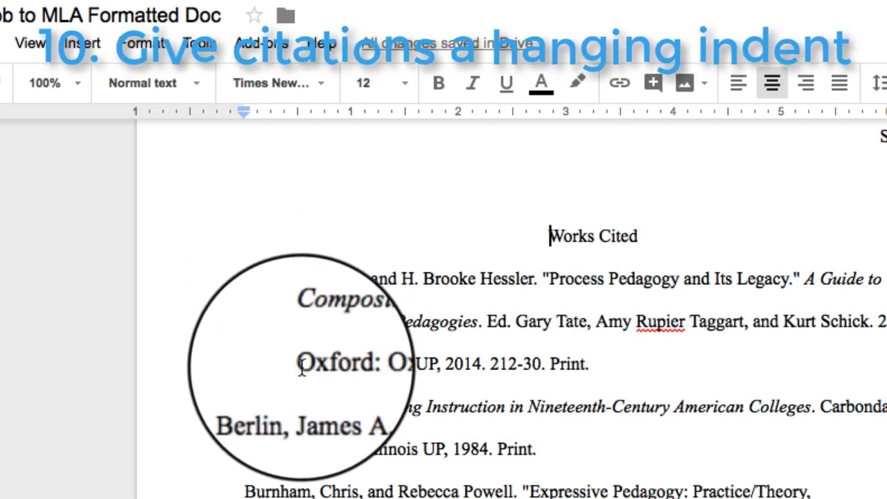
{"action": "scroll", "coordinate": [302, 367], "scroll_direction": "up", "scroll_amount": 9}
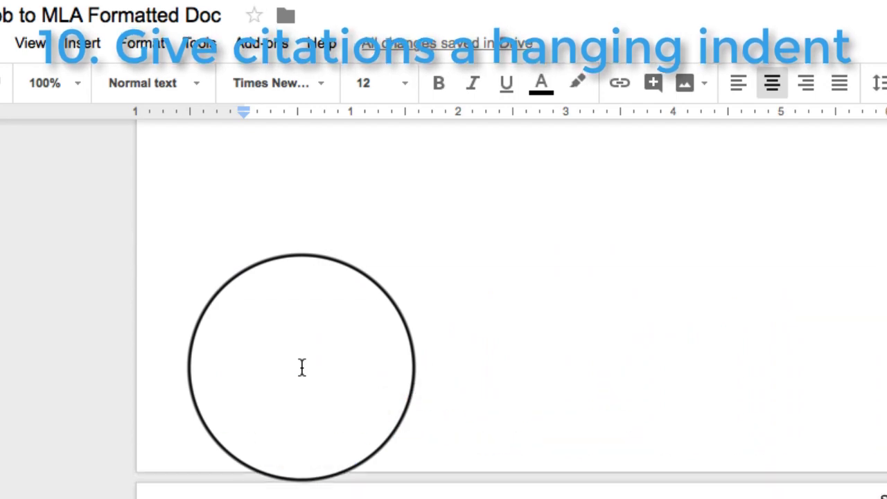
{"action": "scroll", "coordinate": [302, 367], "scroll_direction": "up", "scroll_amount": 8}
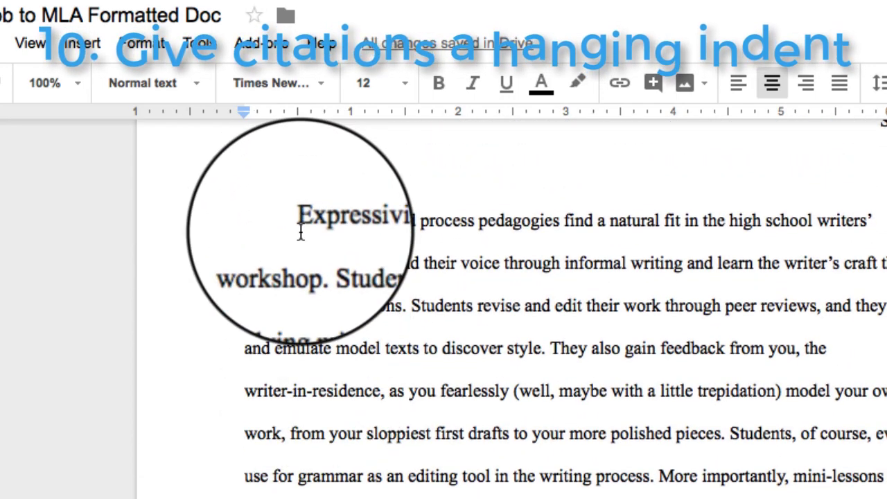
{"action": "scroll", "coordinate": [291, 479], "scroll_direction": "down", "scroll_amount": 9}
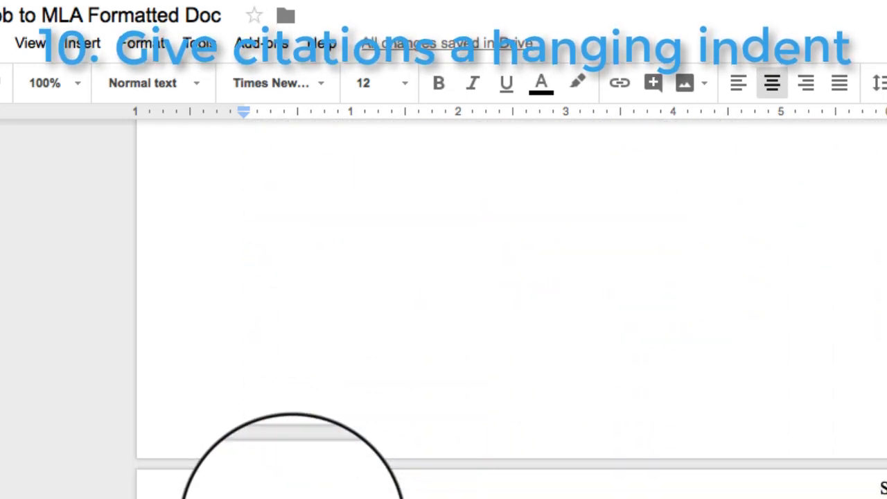
{"action": "scroll", "coordinate": [291, 478], "scroll_direction": "down", "scroll_amount": 8}
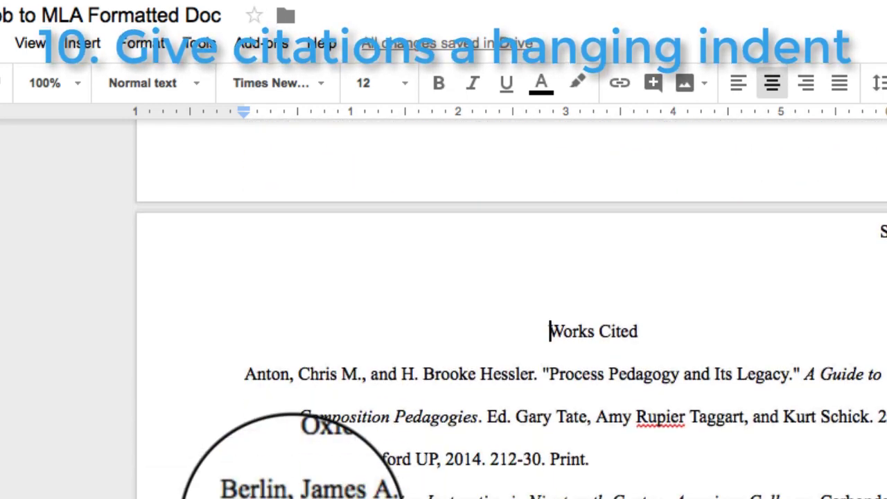
{"action": "scroll", "coordinate": [291, 478], "scroll_direction": "down", "scroll_amount": 3}
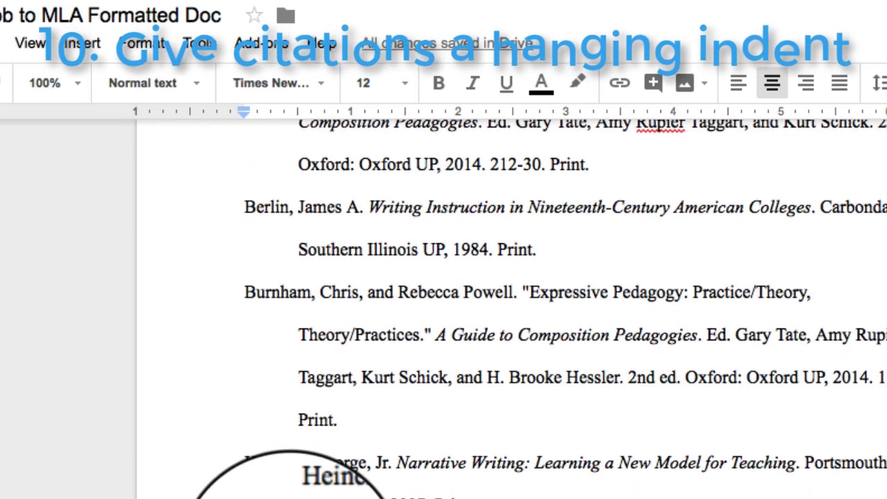
{"action": "scroll", "coordinate": [291, 478], "scroll_direction": "down", "scroll_amount": 1}
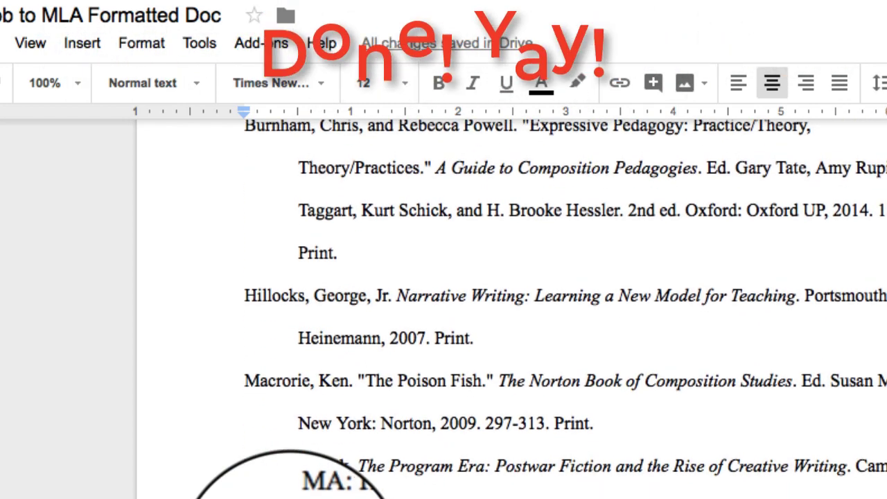
{"action": "scroll", "coordinate": [291, 479], "scroll_direction": "up", "scroll_amount": 6}
{"action": "scroll", "coordinate": [291, 478], "scroll_direction": "up", "scroll_amount": 6}
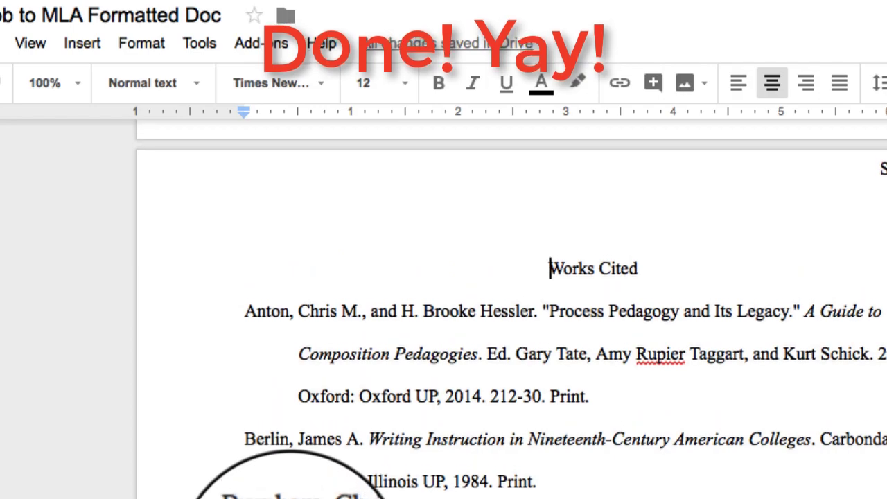
{"action": "scroll", "coordinate": [291, 478], "scroll_direction": "up", "scroll_amount": 5}
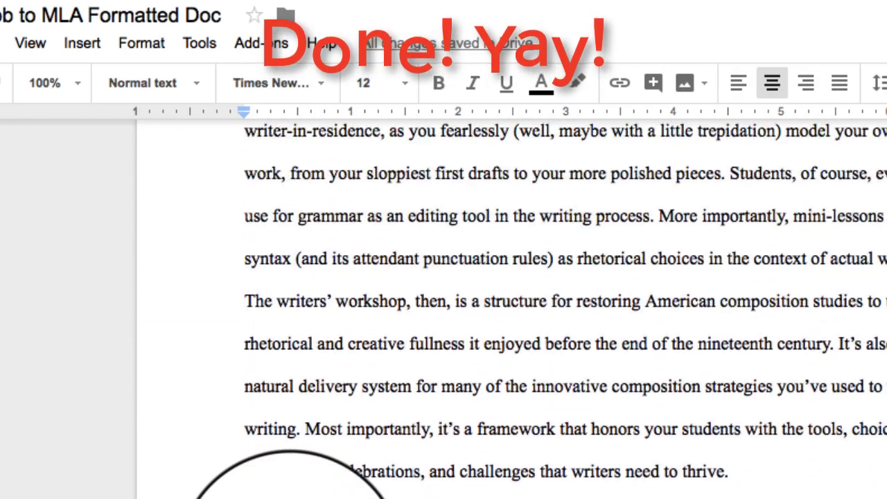